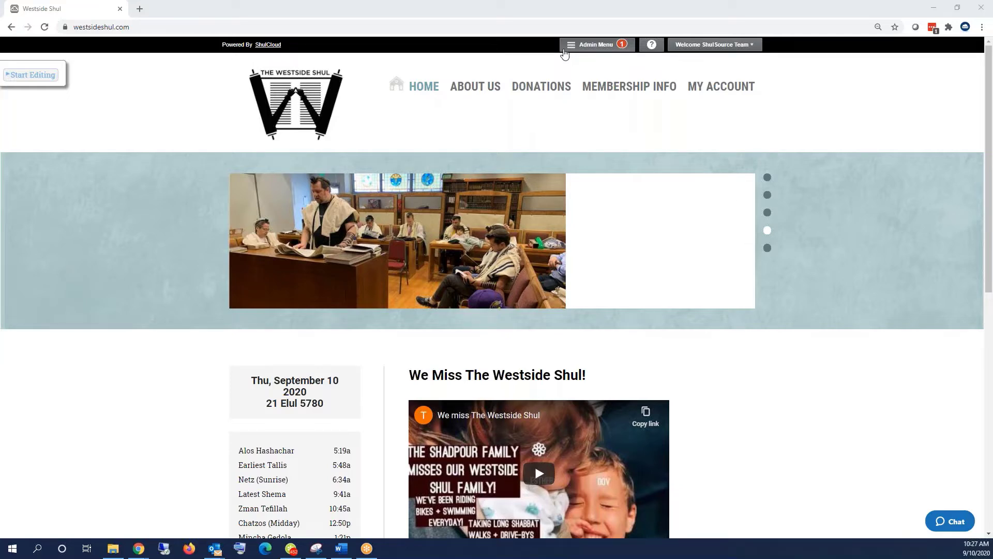
- Go to the My Lists admin page and switch to the Charge Types list
left_click(565, 48)
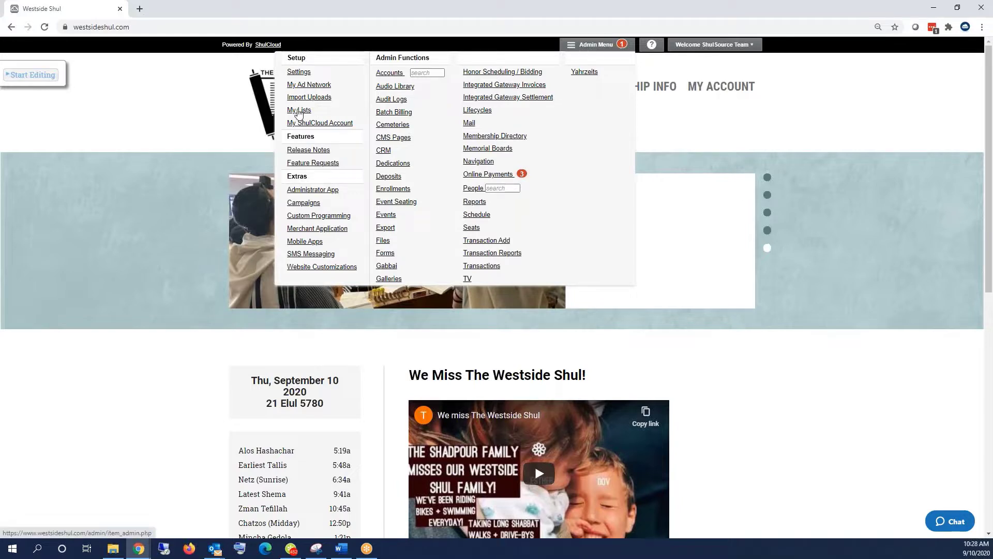
left_click(299, 111)
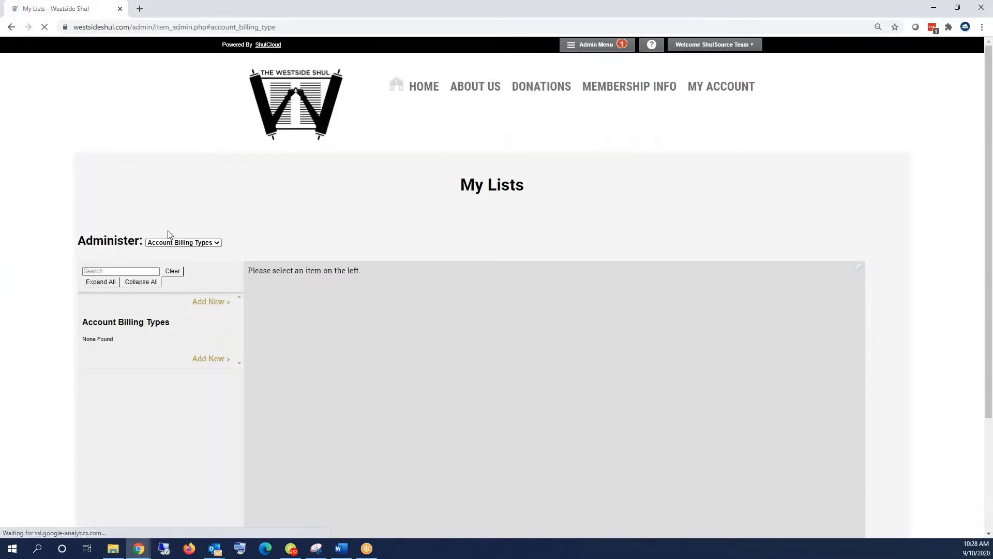
left_click(166, 243)
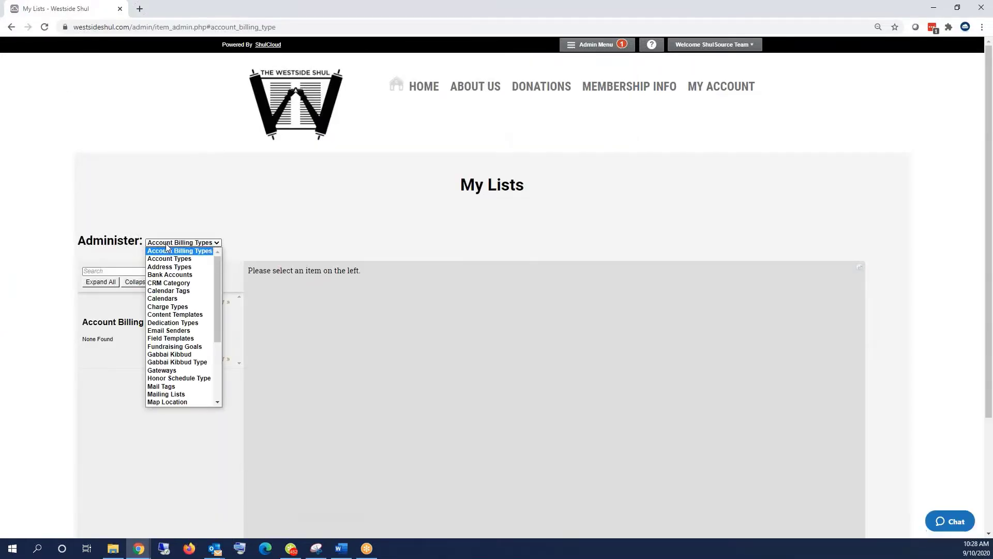
left_click(172, 313)
- Search charge types for 'auc' and open High Holiday Auction for editing
left_click(132, 270)
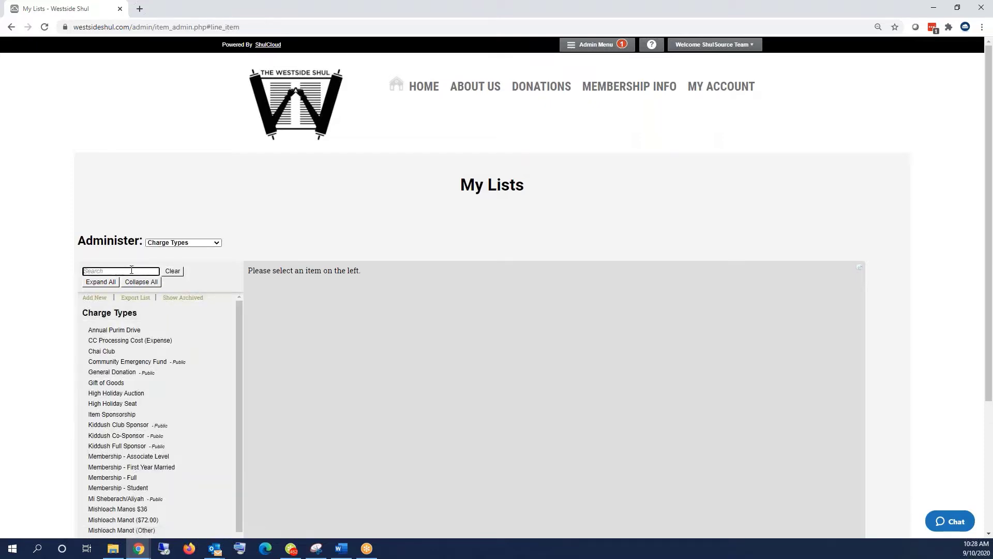
type("auc")
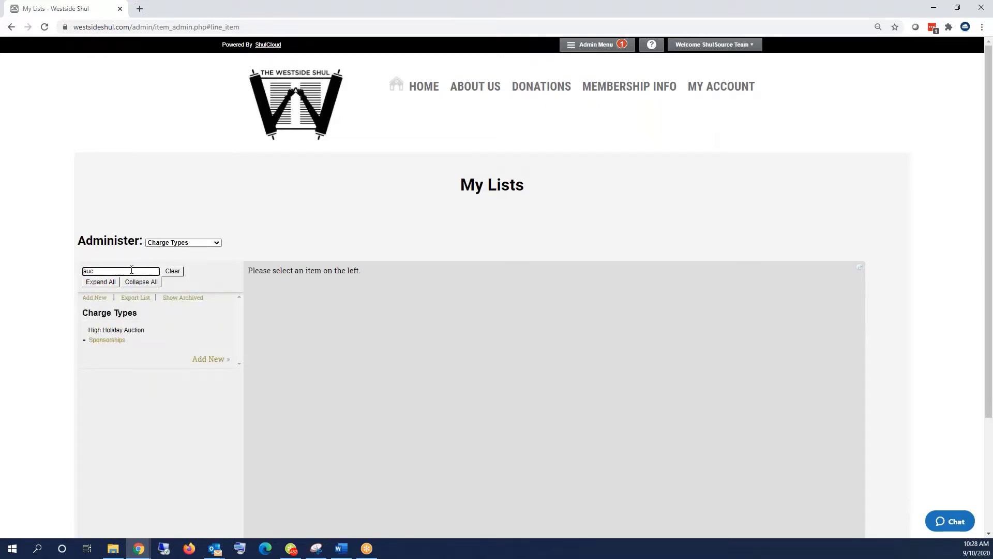
left_click(126, 334)
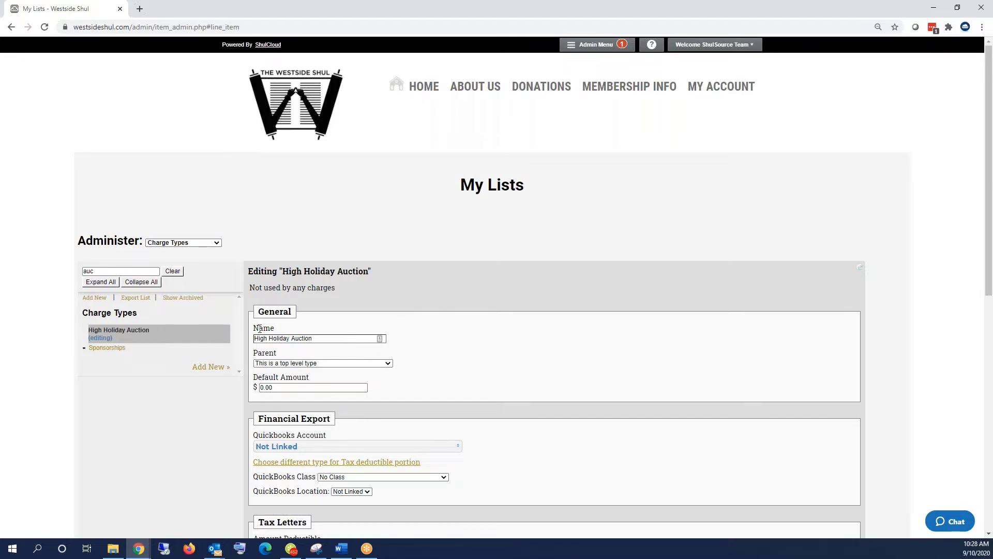
scroll(260, 329, "down", 5)
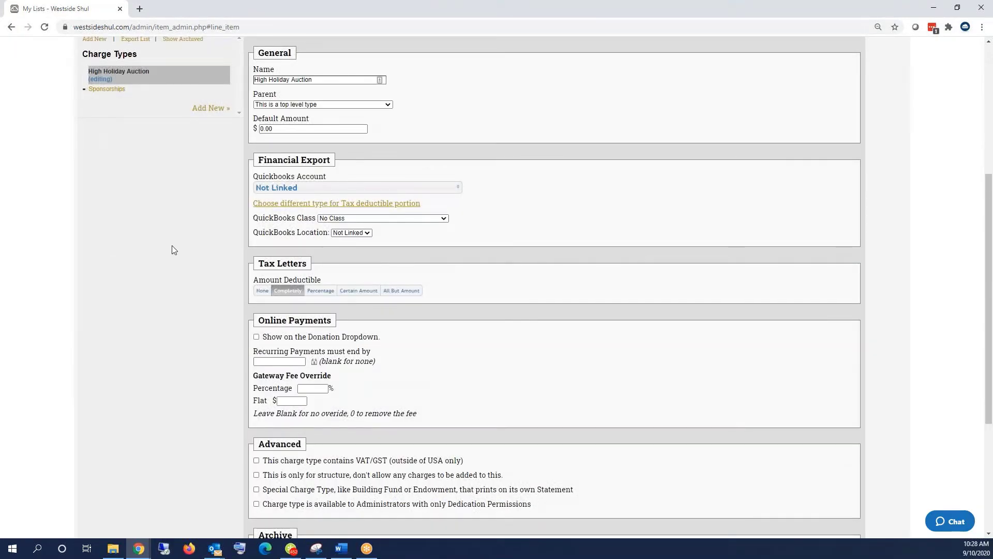
scroll(173, 246, "down", 1)
scroll(172, 246, "up", 6)
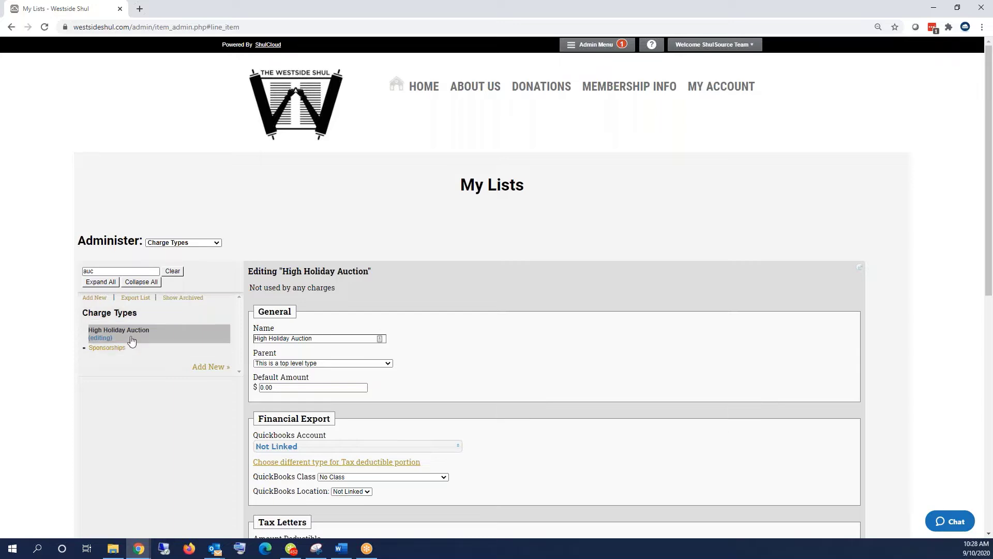
left_click(190, 243)
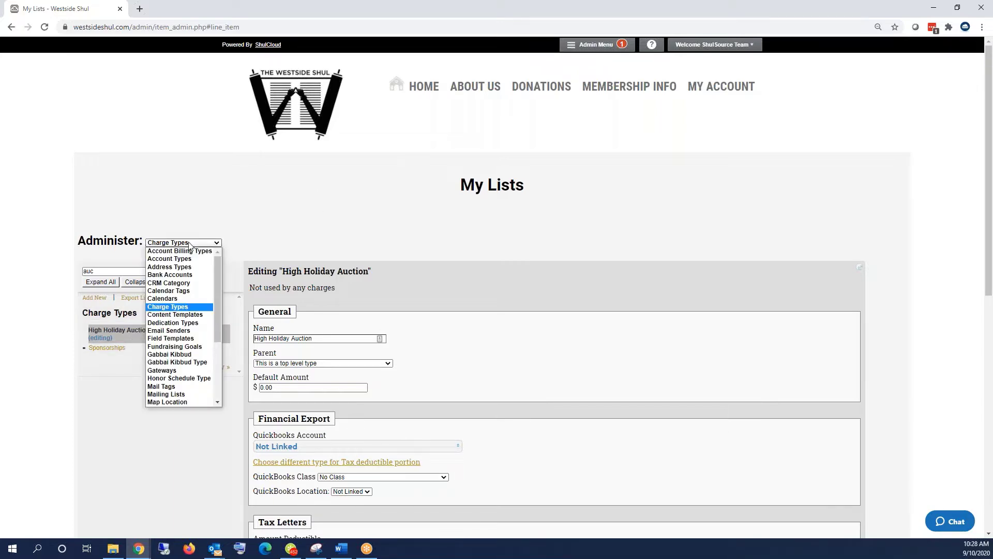
- View the Honor Schedule Type list: Rosh Hashana 1, Rosh Hashana 2 and Yom Kippur
left_click(179, 380)
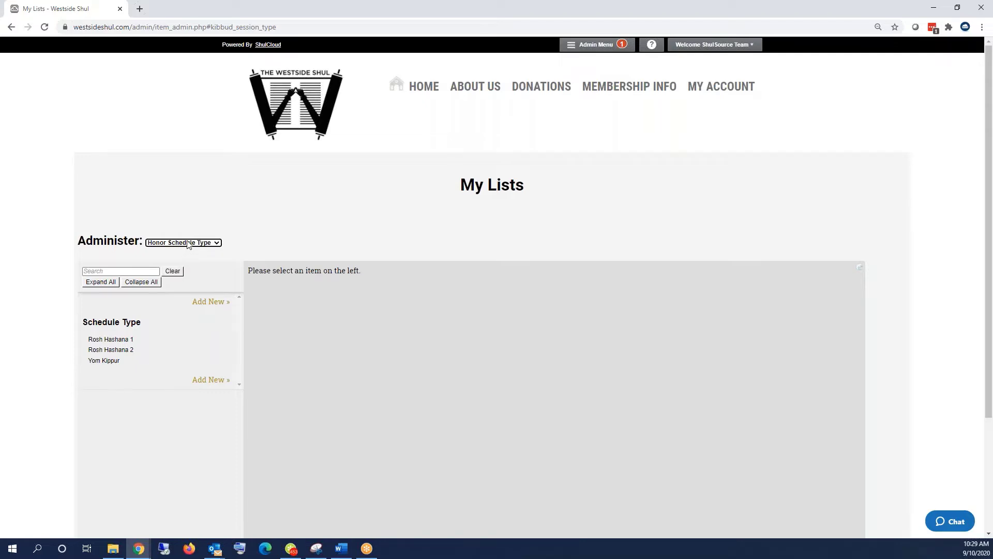
left_click(188, 243)
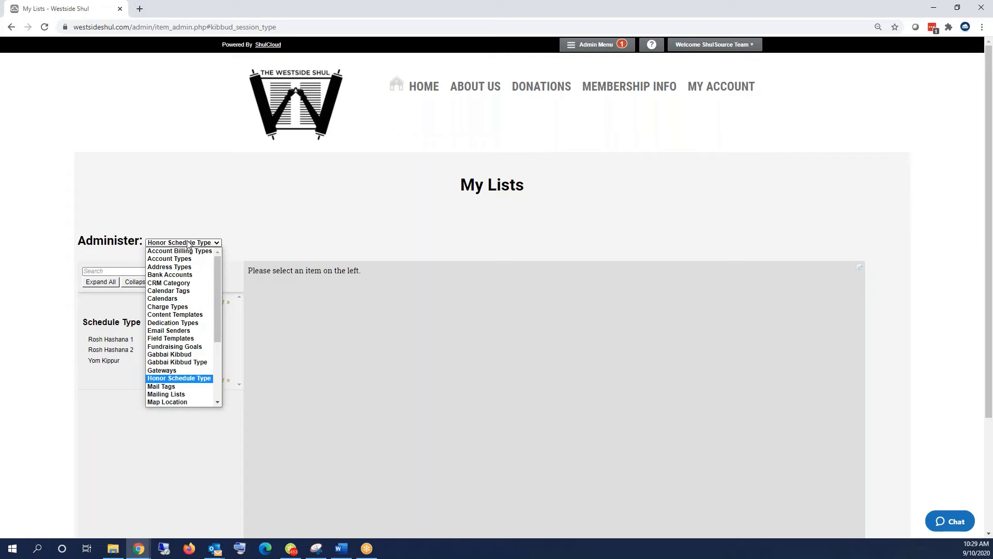
scroll(187, 276, "down", 5)
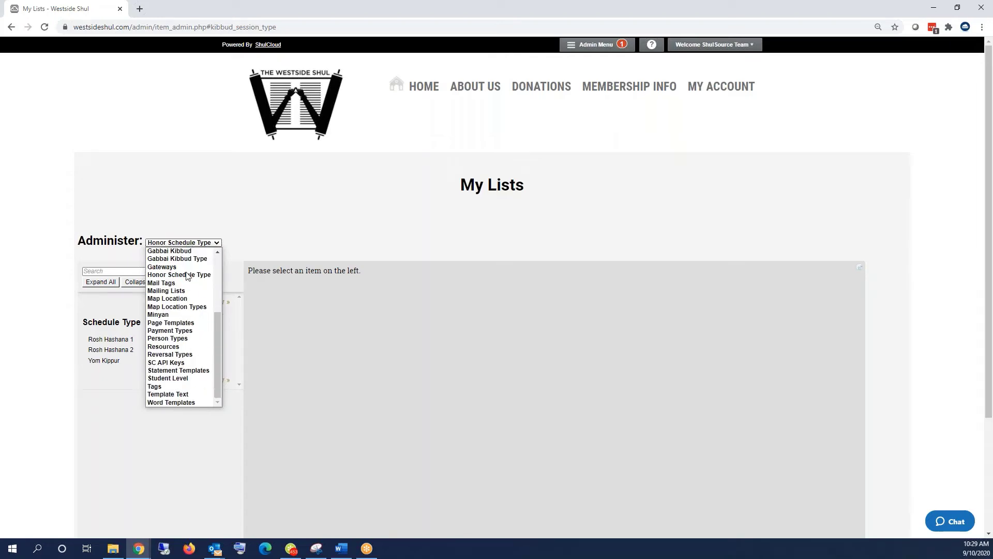
- In Template Text, expand Bidding and review the Bid Won, Outbid, Bid Confirmed and Admin Bid Confirmed emails
left_click(182, 395)
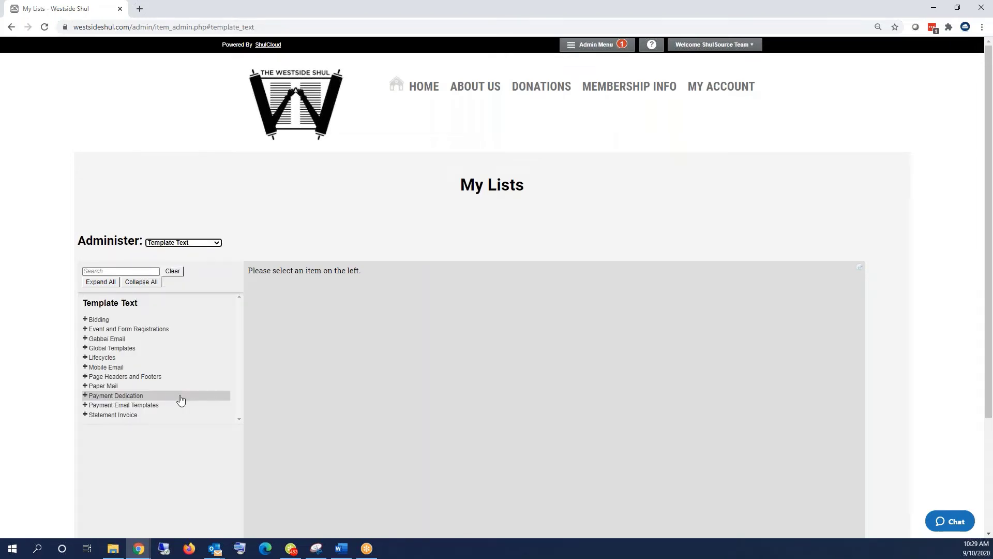
left_click(95, 320)
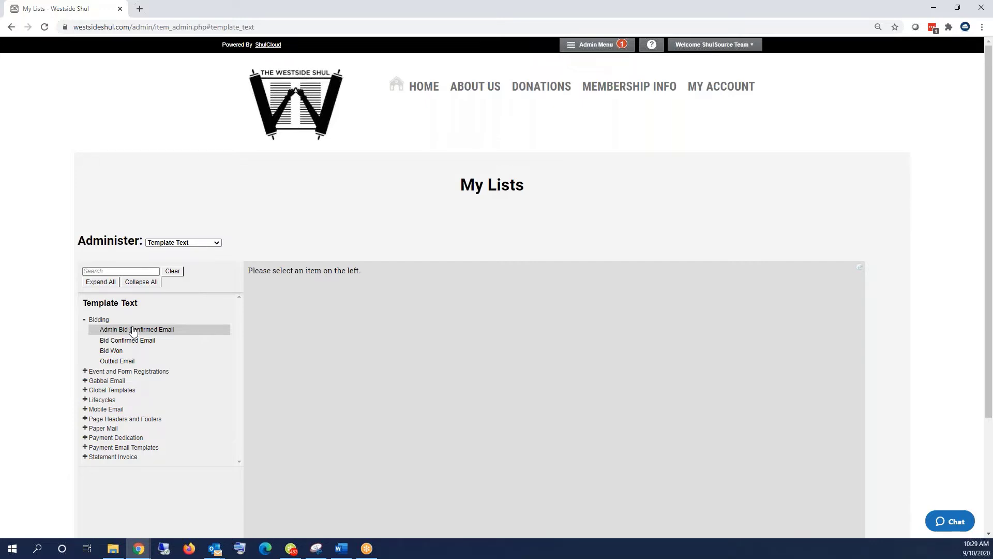
left_click(113, 351)
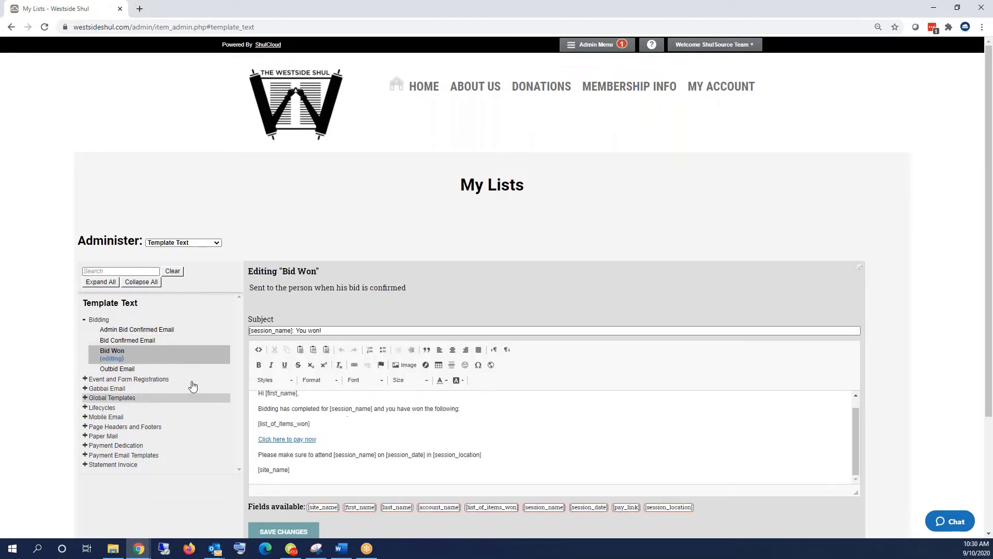
left_click(119, 368)
left_click(126, 341)
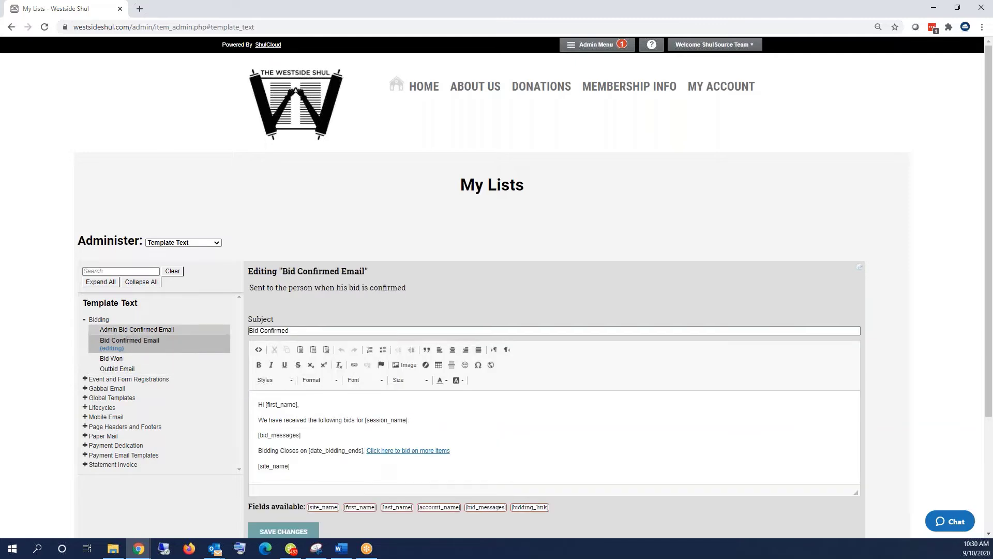
left_click(129, 329)
left_click(125, 349)
left_click(123, 358)
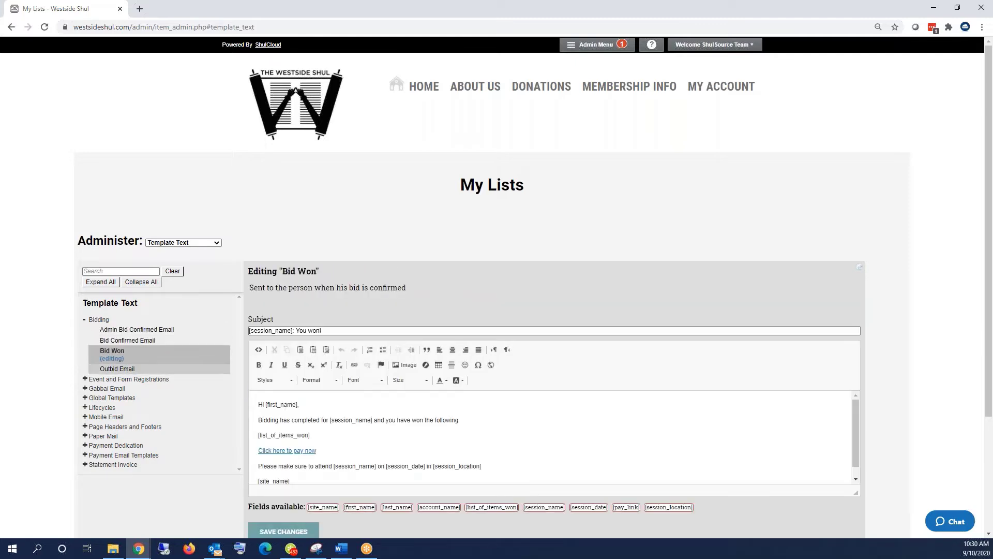
left_click(122, 367)
left_click(130, 331)
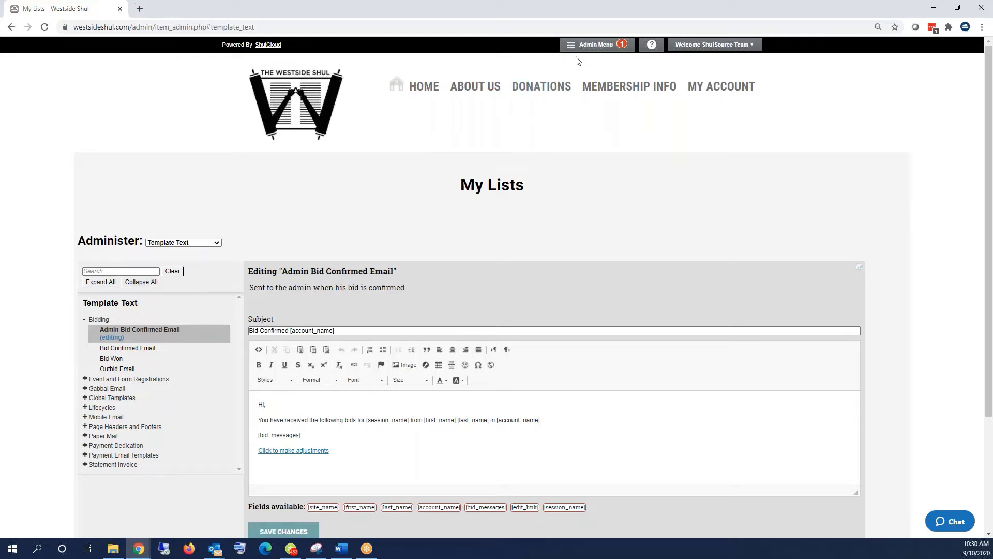
left_click(587, 48)
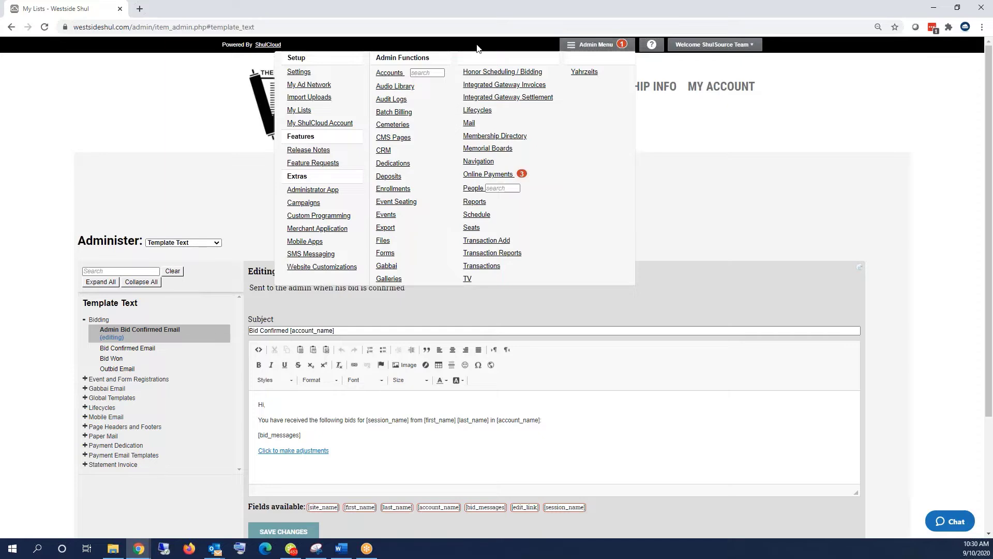
- Go to Honor Scheduling / Bidding and start a new session
left_click(525, 75)
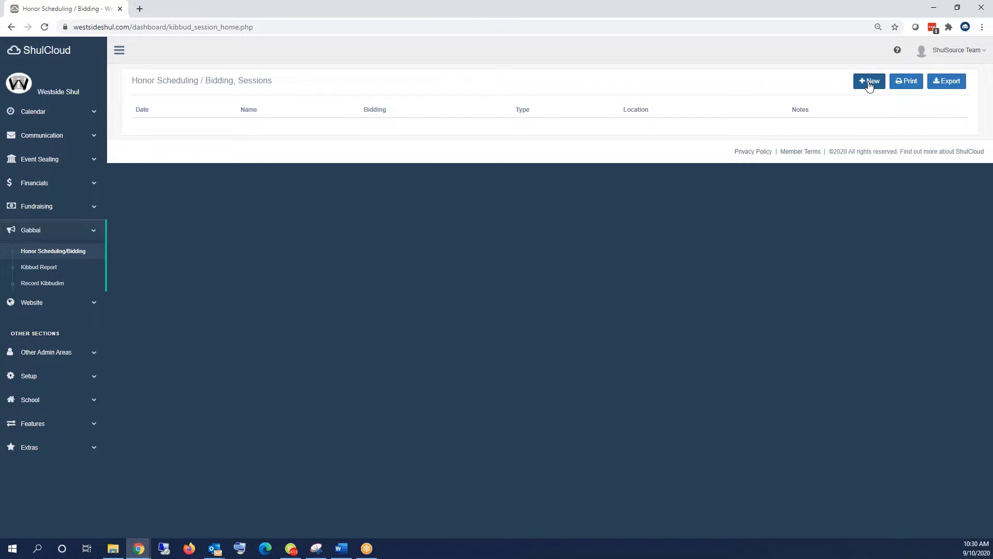
left_click(869, 83)
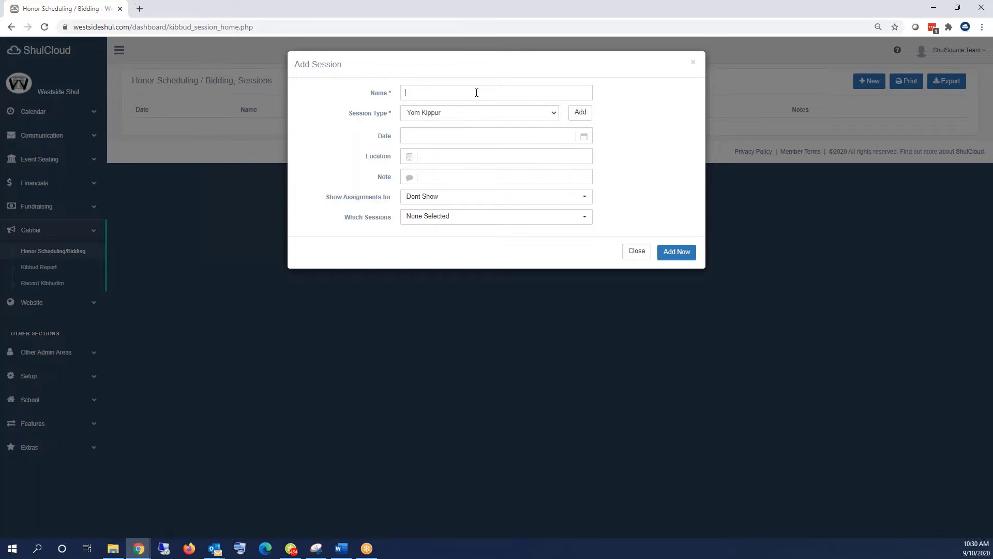
- Name the session Rosh Hashanah Day 1, type Rosh Hashana 1, dated 09/19/2020
type("Rosh Hashanah Day 1")
key("ctrl+a")
left_click(477, 119)
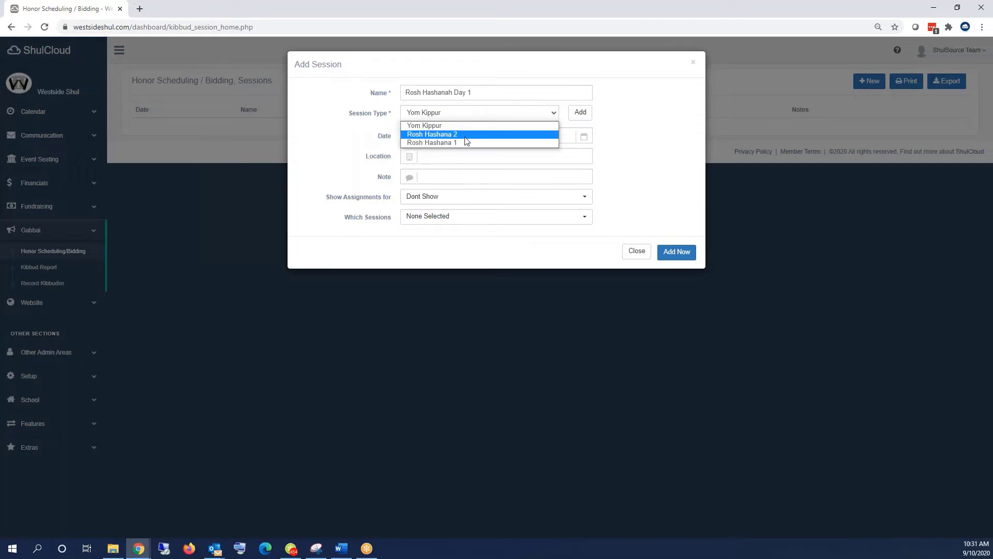
left_click(460, 136)
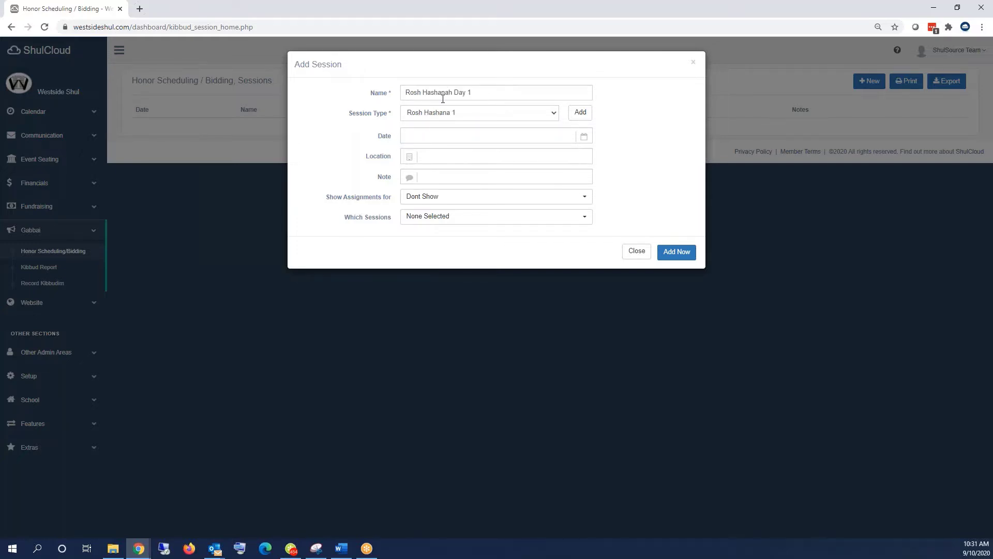
left_click(493, 95)
left_click(583, 136)
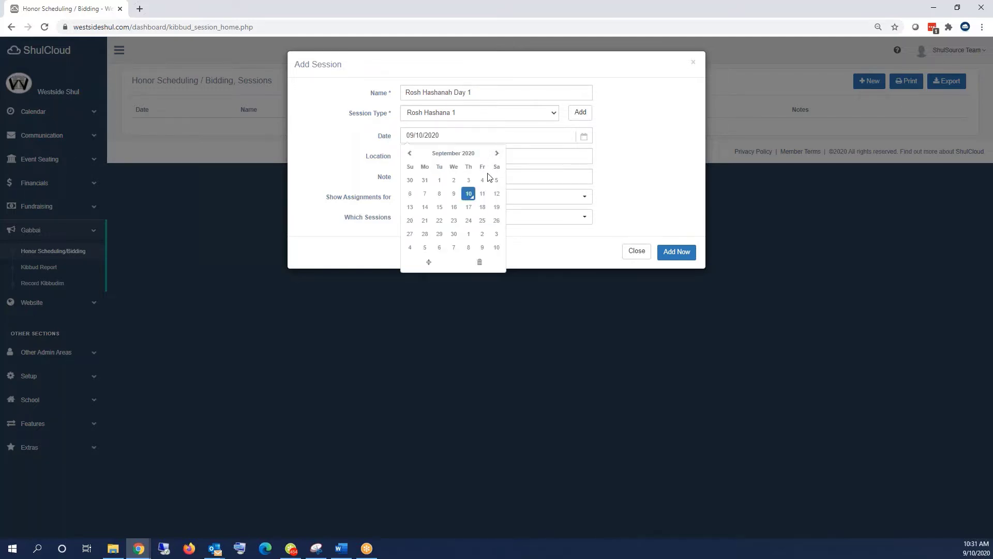
left_click(497, 208)
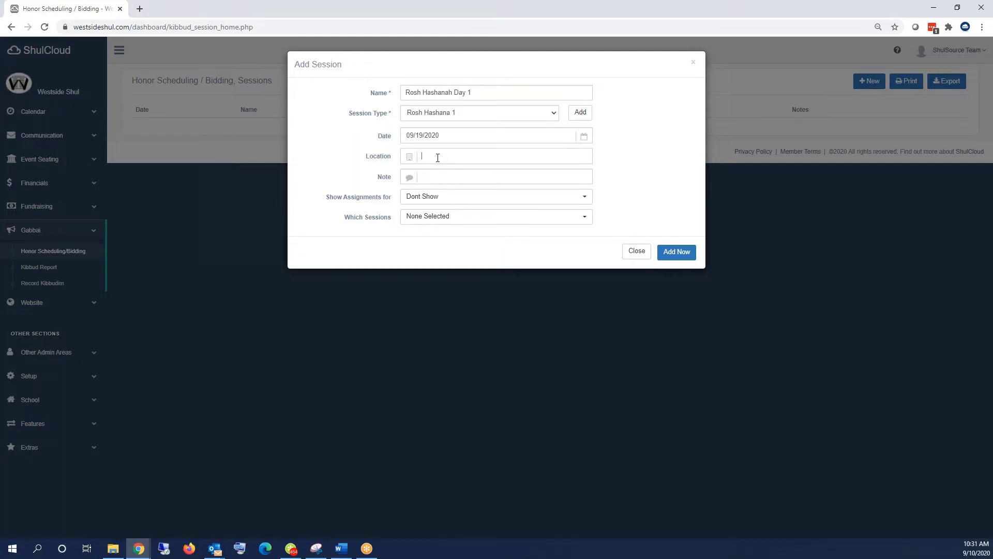
- Set the location to Tent, keep assignments on Dont Show, and save the session
type("Main")
double_click(438, 157)
type("Tent")
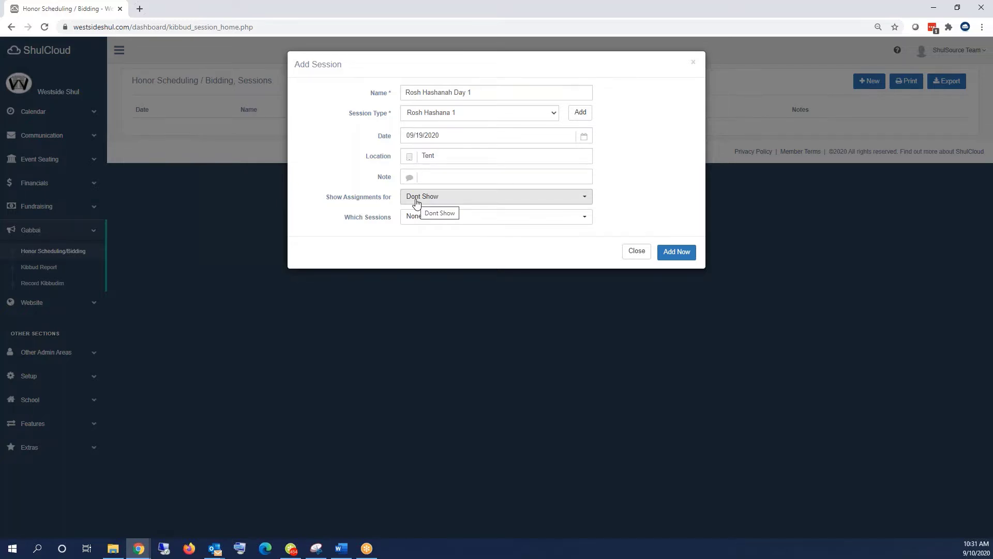
left_click(417, 202)
left_click(417, 202)
left_click(417, 202)
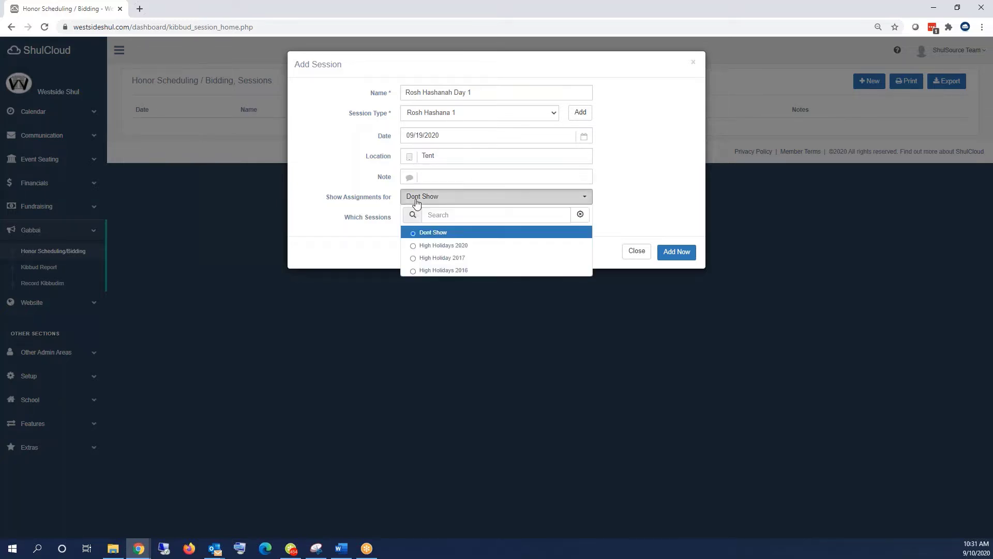
left_click(417, 202)
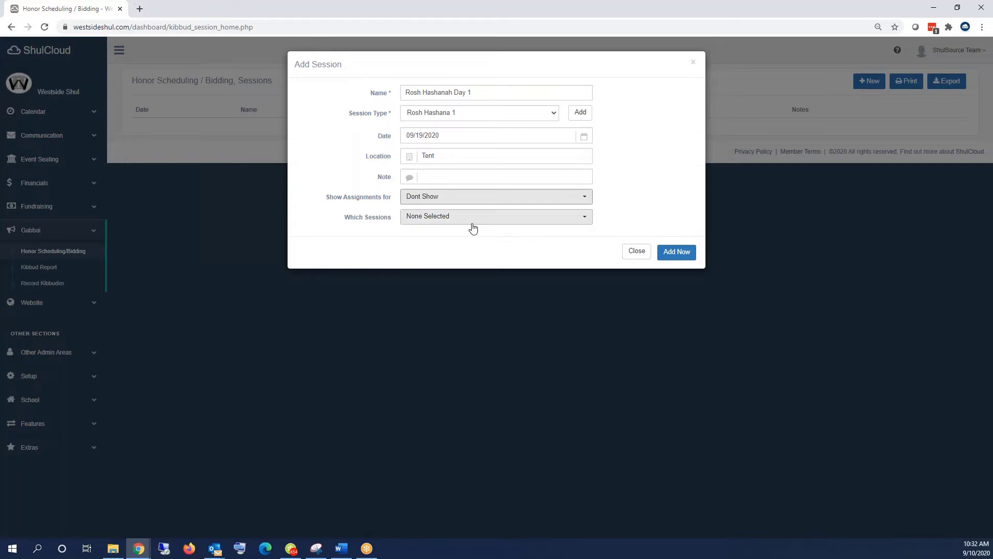
left_click(678, 254)
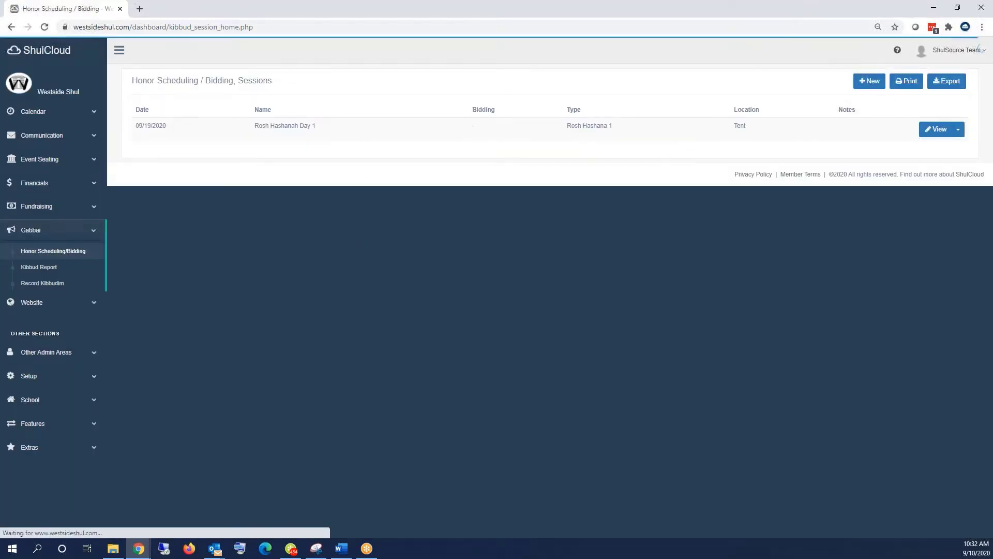
- Add a Yom Kippur session dated 09/28/2020
left_click(871, 82)
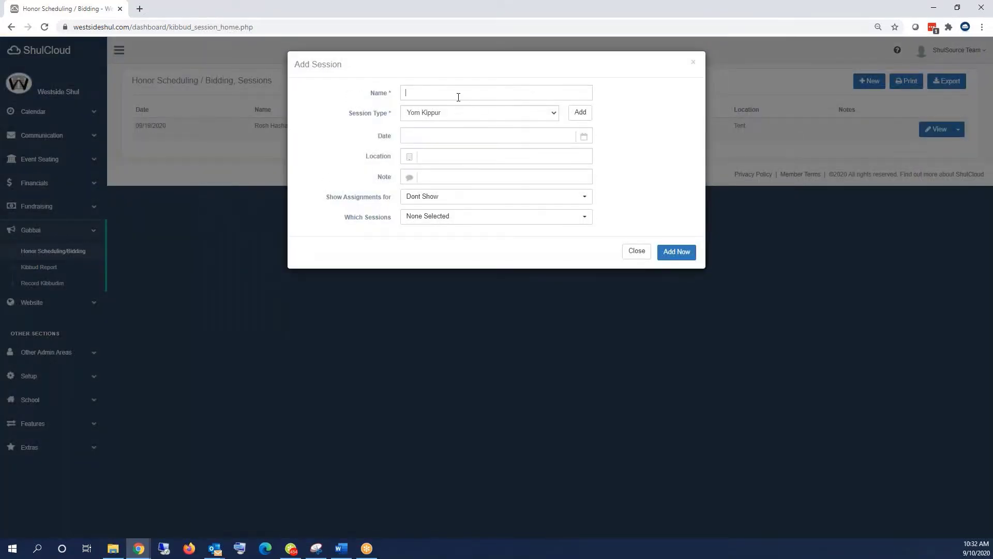
type("Yom Kippur")
left_click(452, 137)
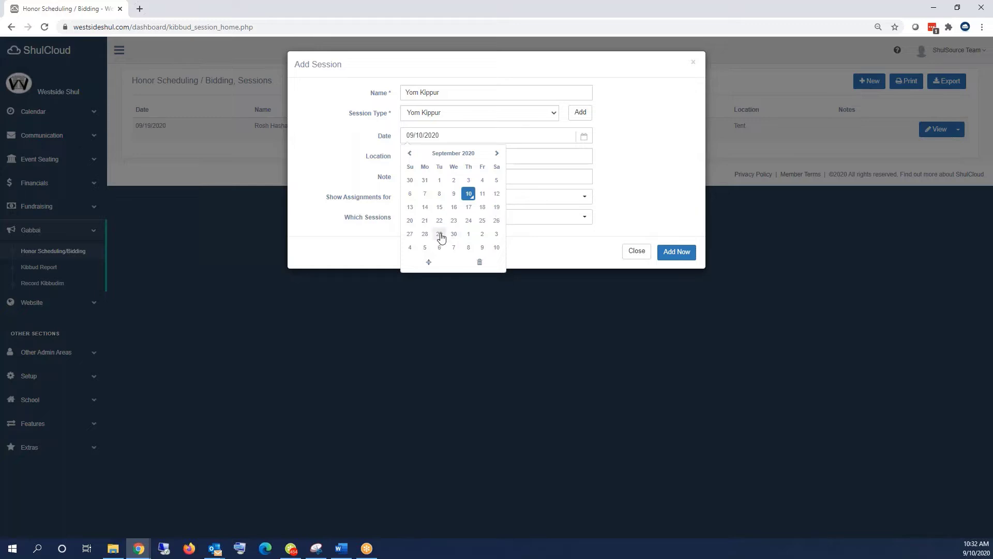
left_click(425, 234)
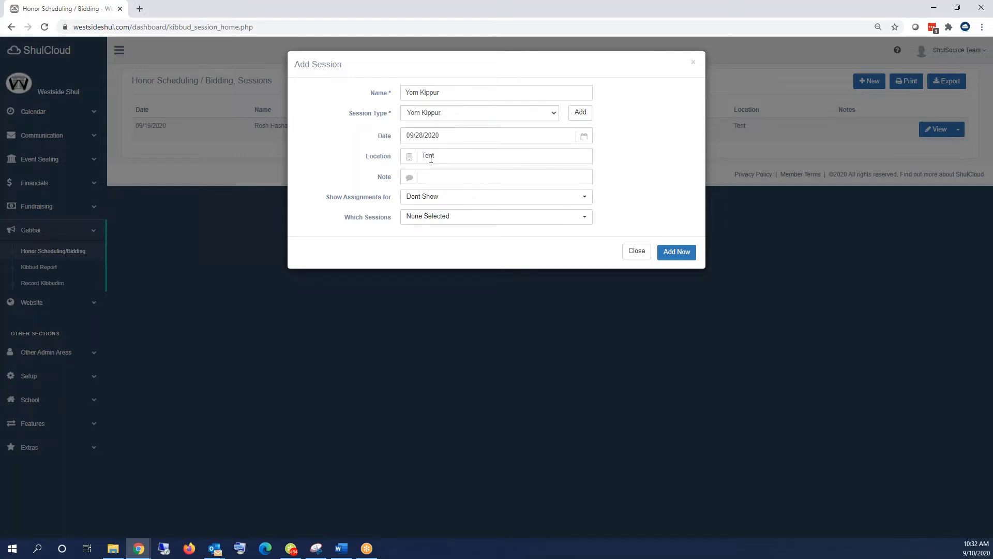
left_click(679, 253)
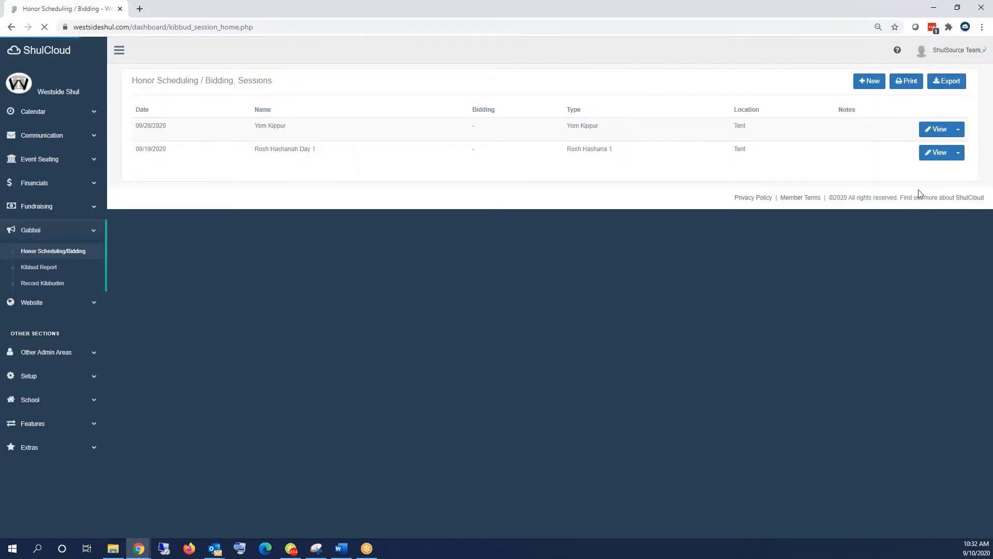
- Turn on Yom Kippur bidding, opening 09/09/2020 and closing 09/24/2020
left_click(959, 129)
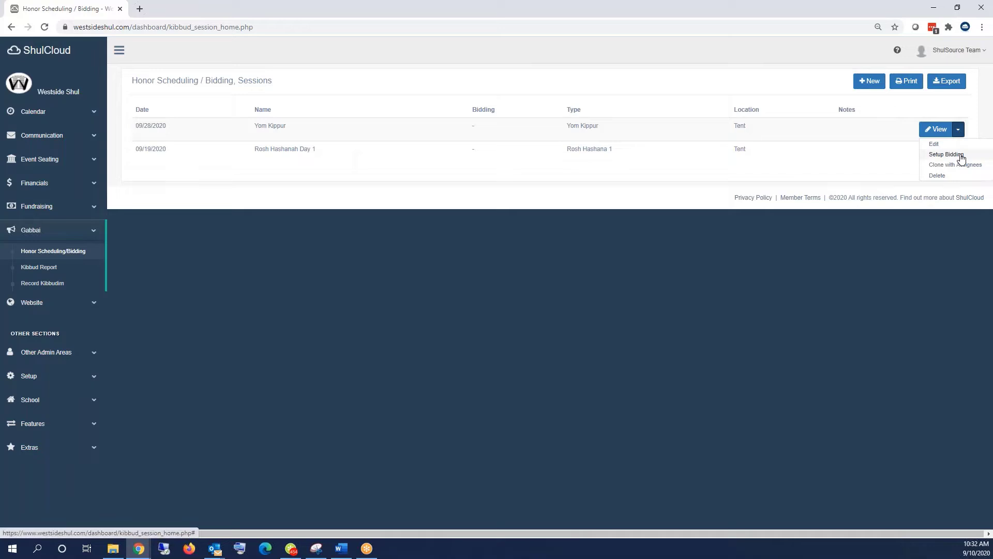
left_click(960, 157)
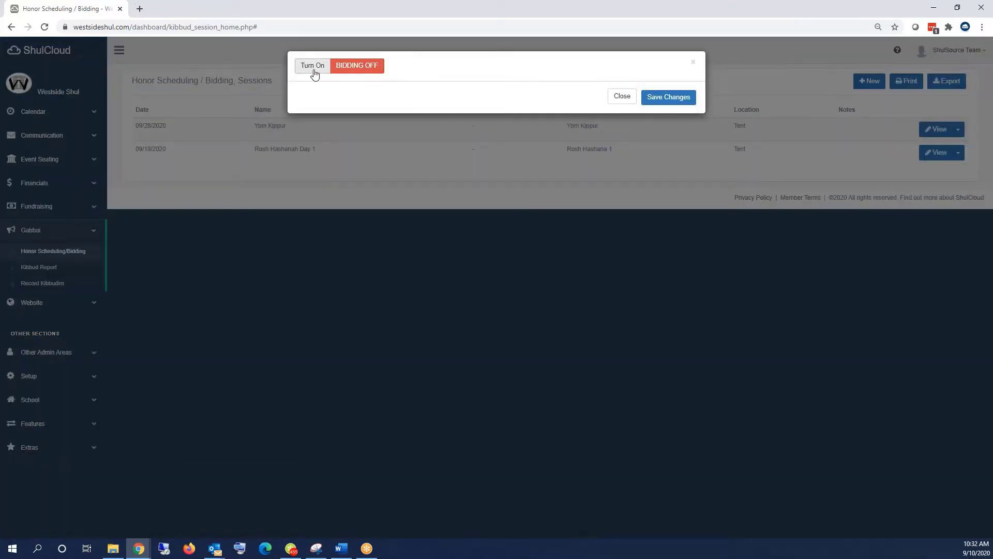
left_click(313, 66)
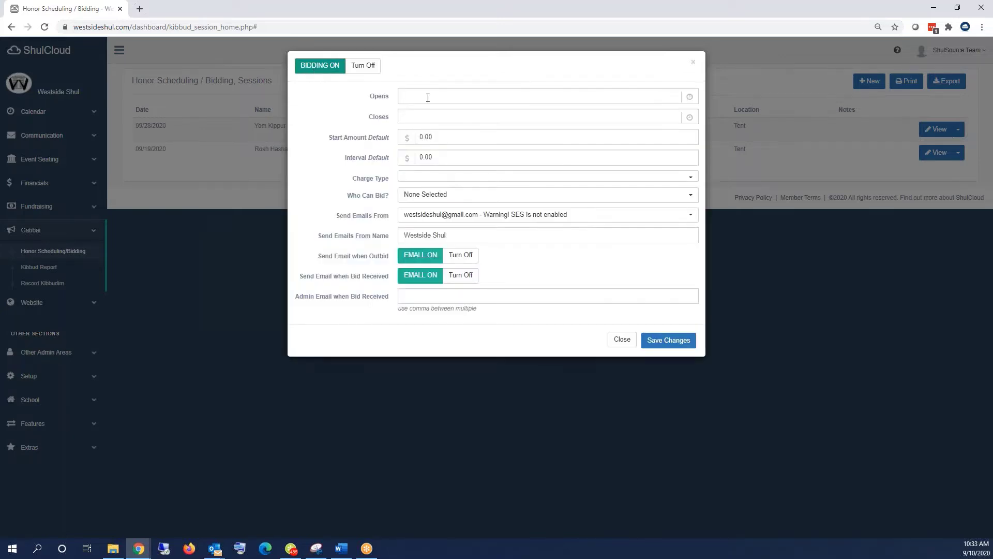
left_click(429, 98)
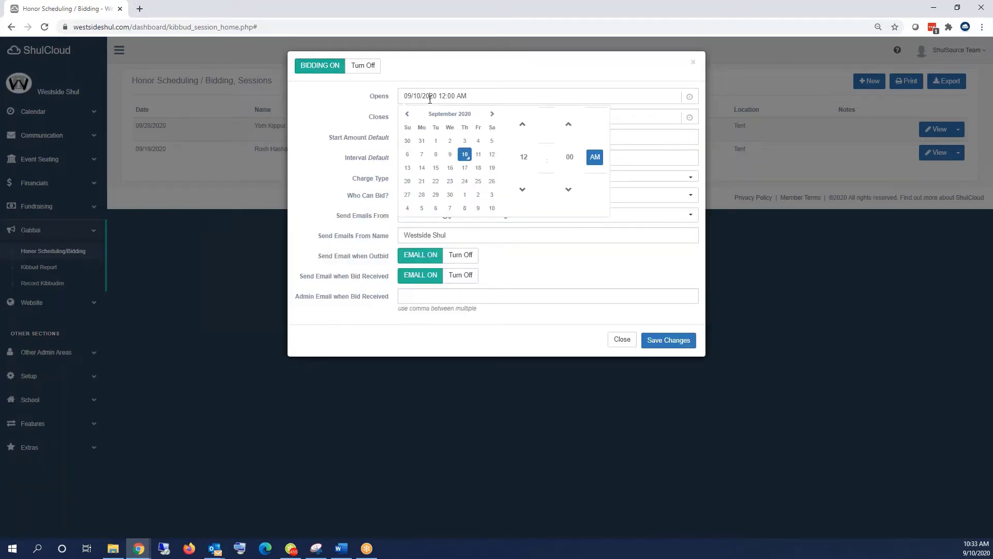
left_click(451, 155)
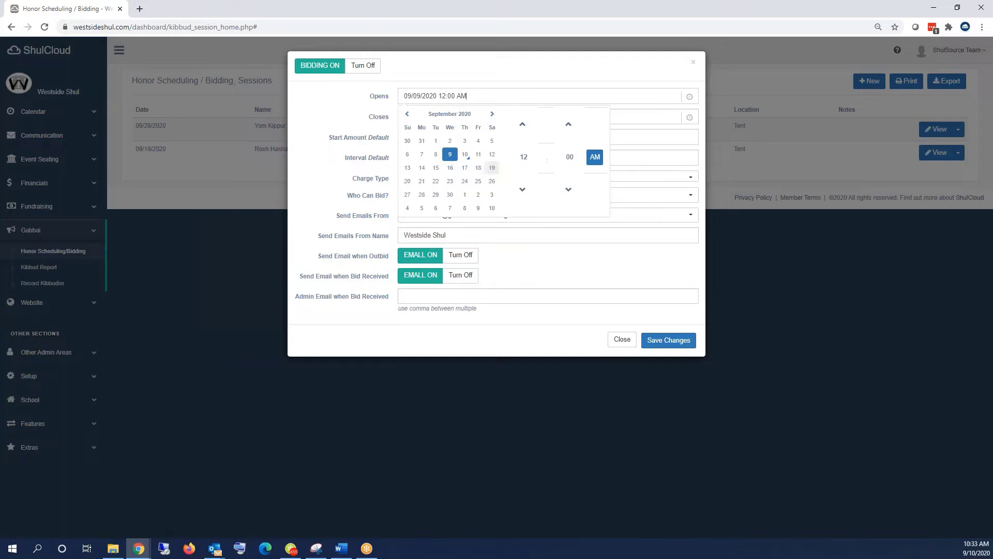
left_click(625, 133)
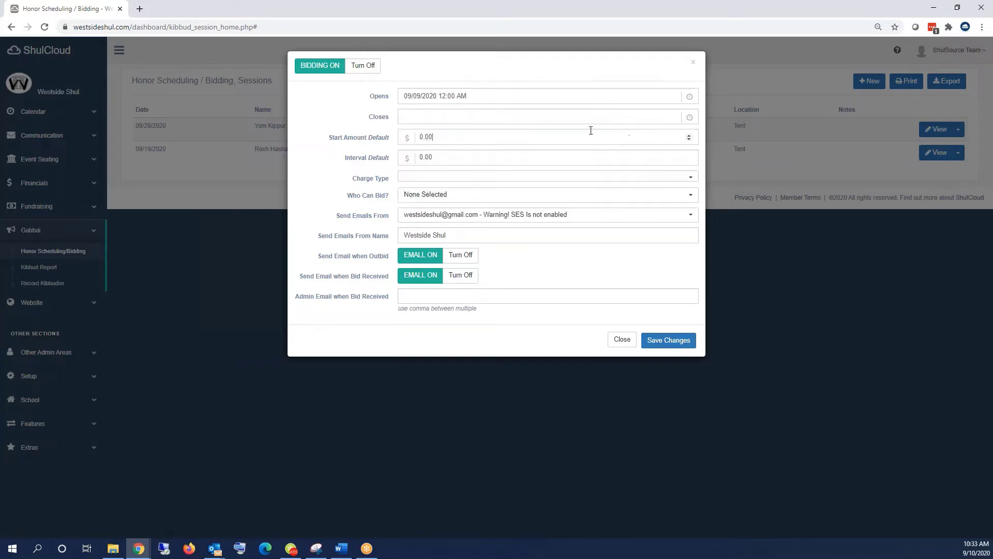
left_click(452, 115)
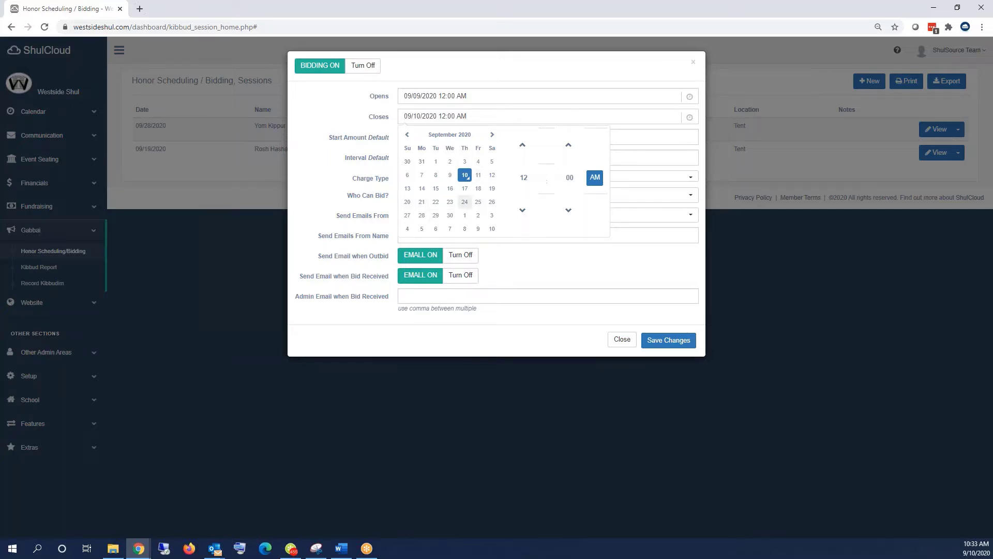
left_click(465, 202)
left_click(615, 259)
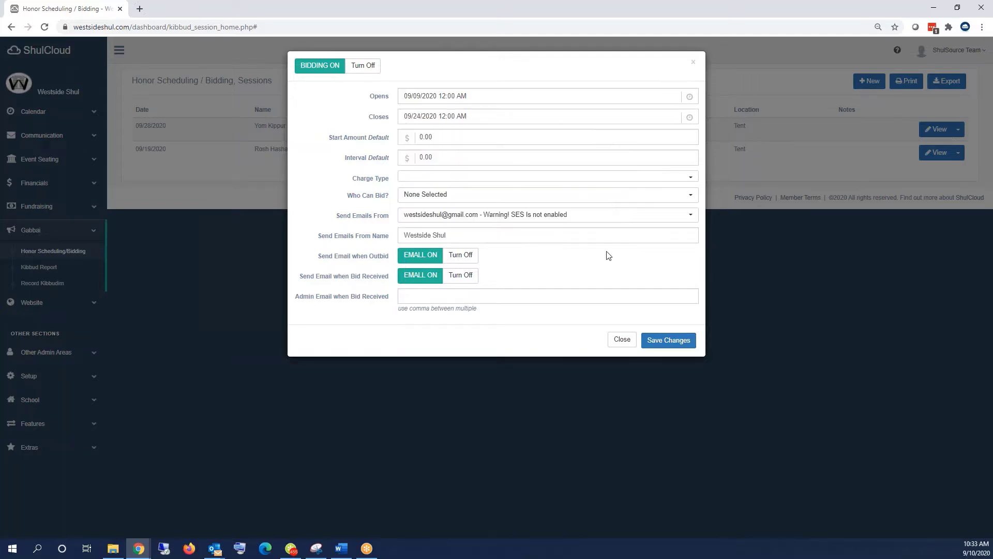
- Set an $18 default start, $10 bid interval, and High Holiday Auction charge type
left_click(458, 141)
type("18")
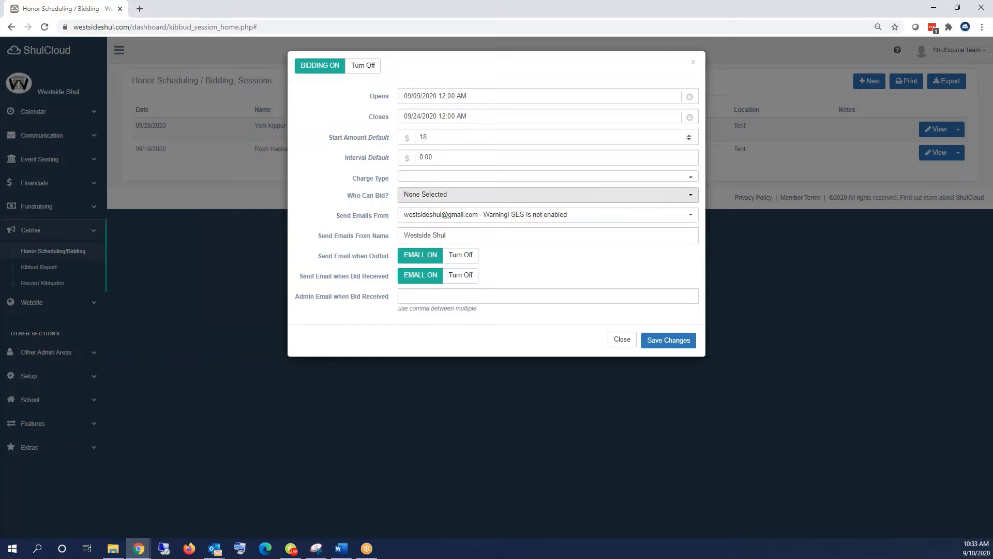
left_click(447, 162)
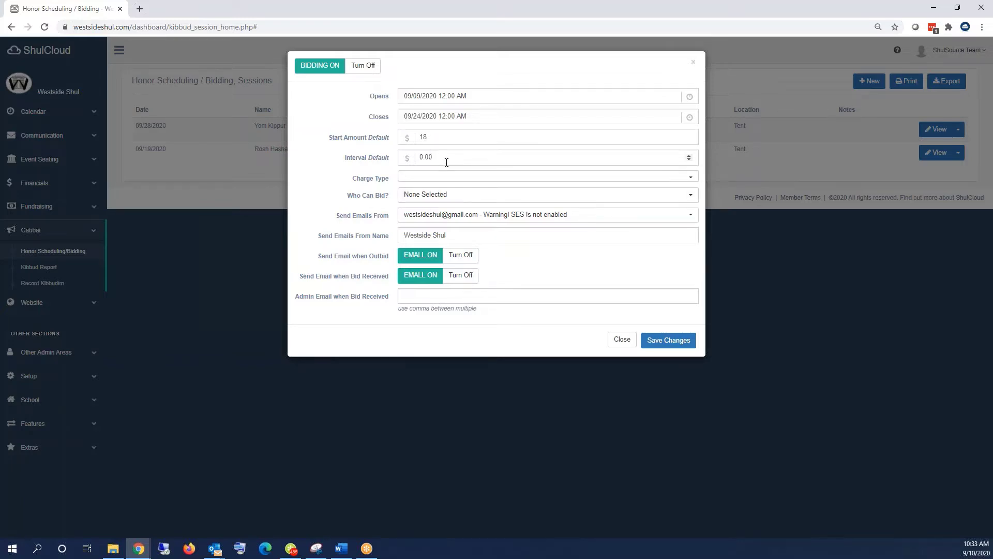
left_click_drag(446, 163, 417, 160)
type("10")
left_click(437, 178)
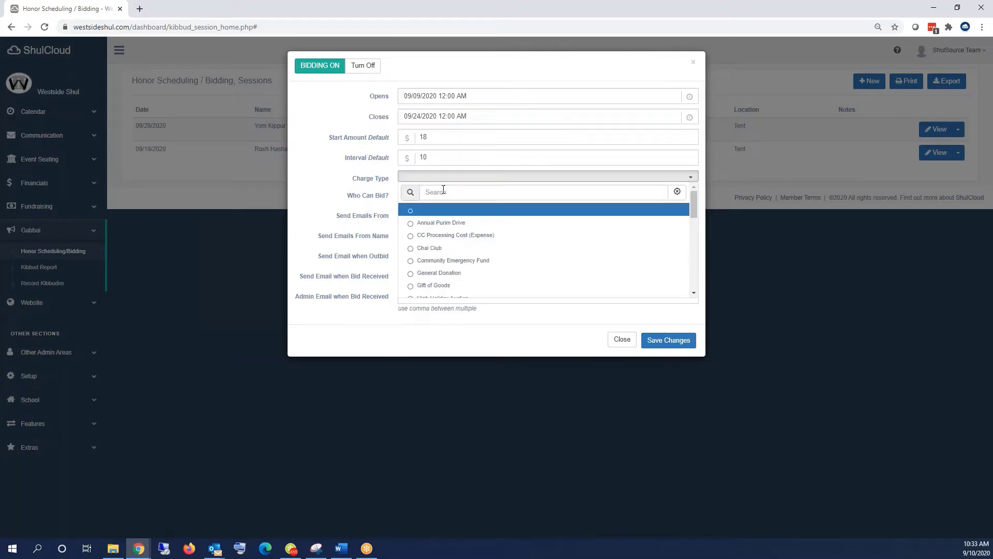
type("auc")
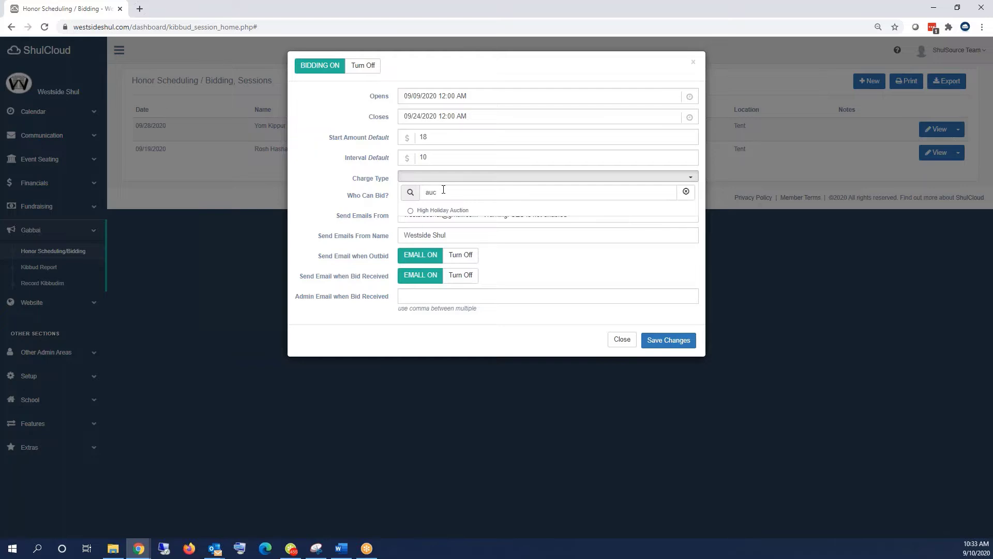
left_click(427, 210)
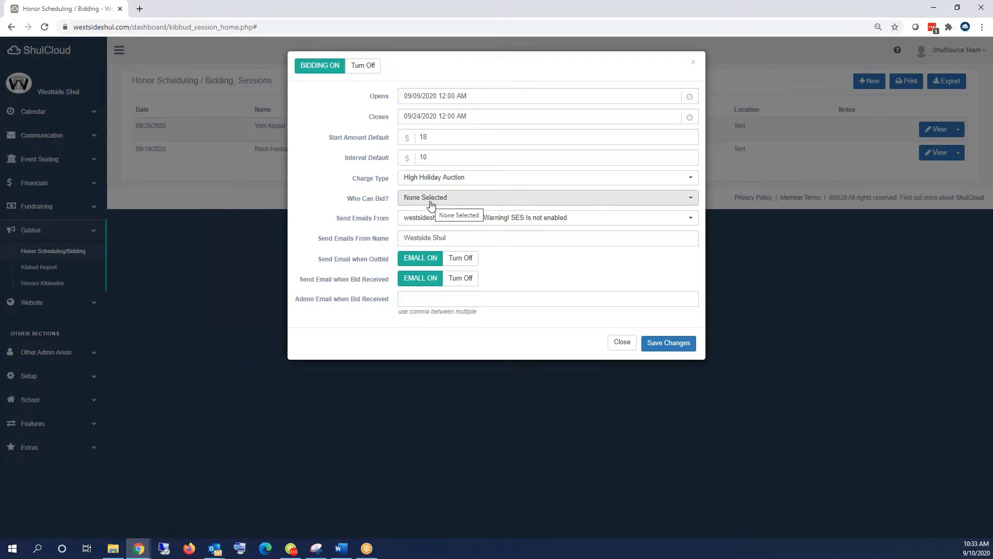
- Let all member types bid and send bidding emails from the pledges address
left_click(431, 201)
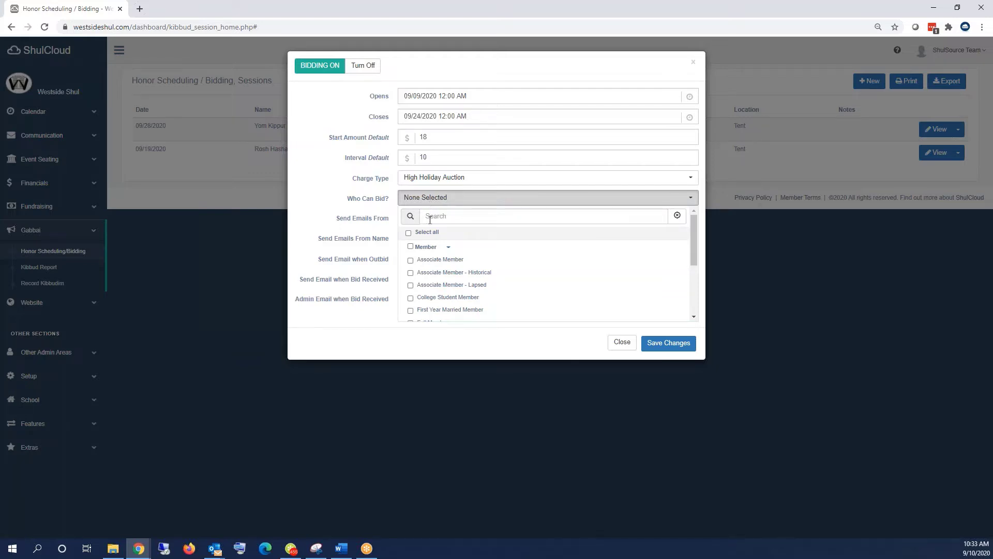
left_click(329, 193)
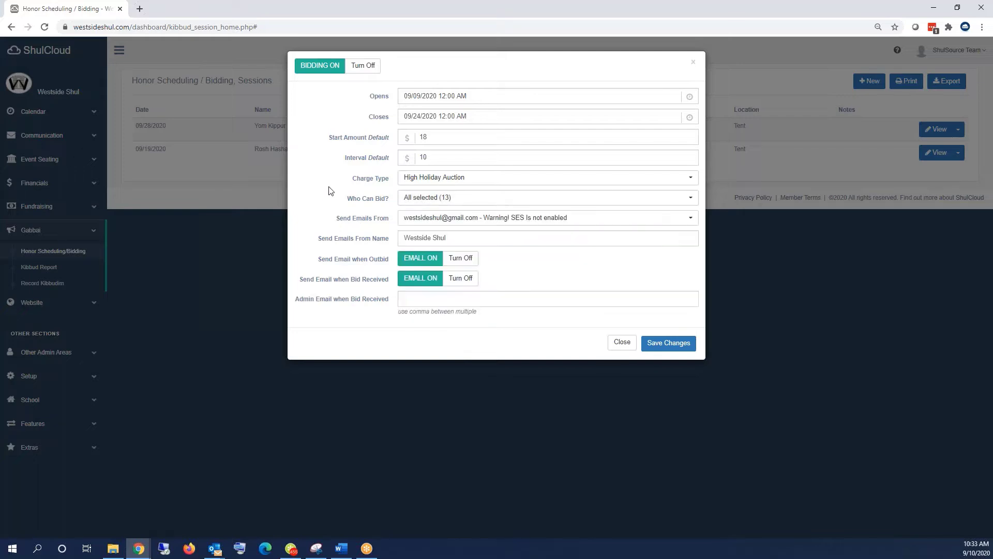
left_click(424, 222)
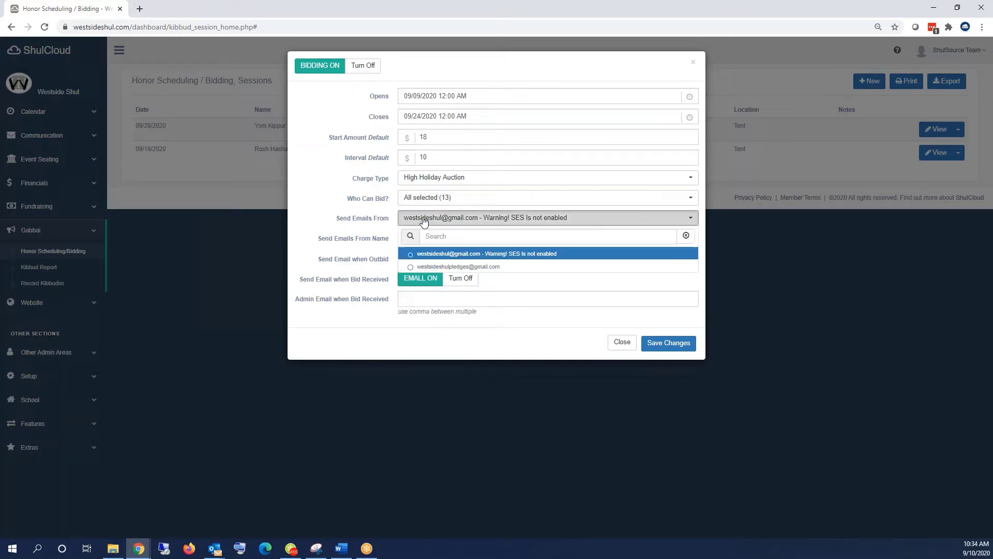
left_click(428, 266)
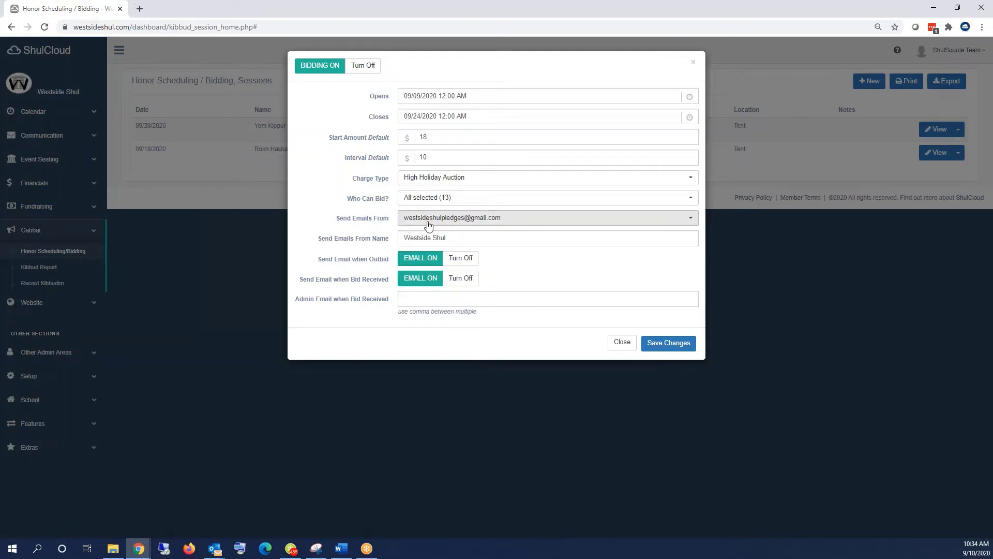
left_click(451, 241)
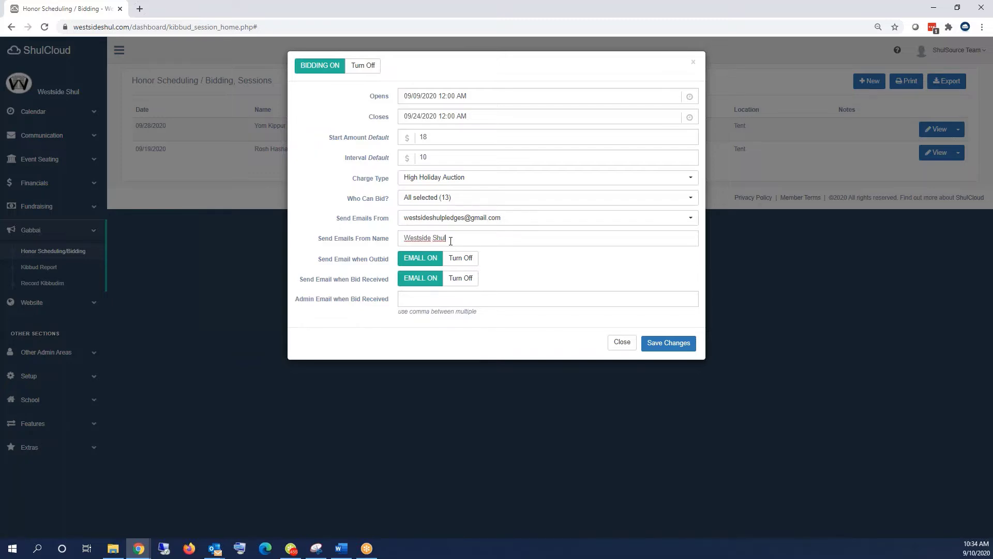
- Make the sender name Westside Shul High Holiday Auction, enter the admin notification email, and save
type("High Holiday Auction")
left_click(603, 268)
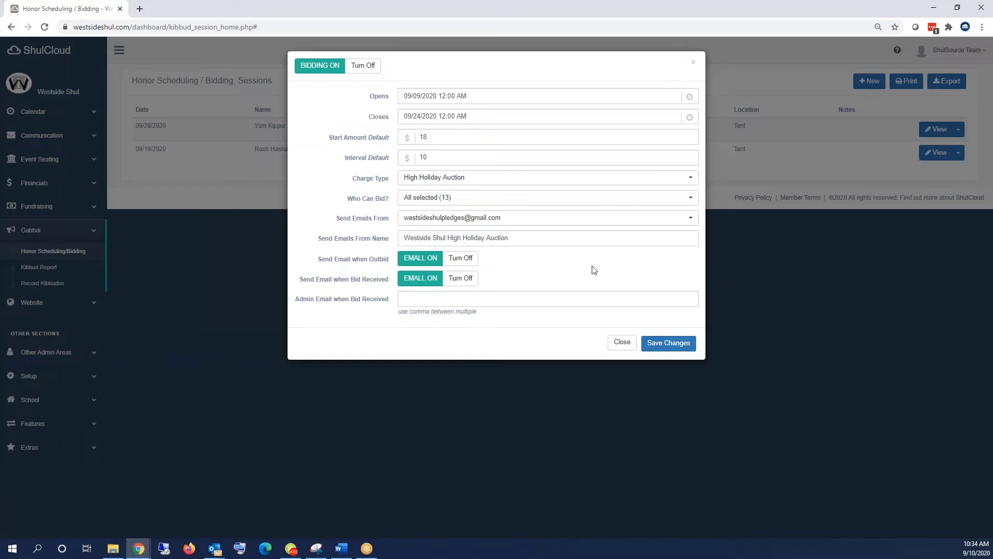
left_click(422, 261)
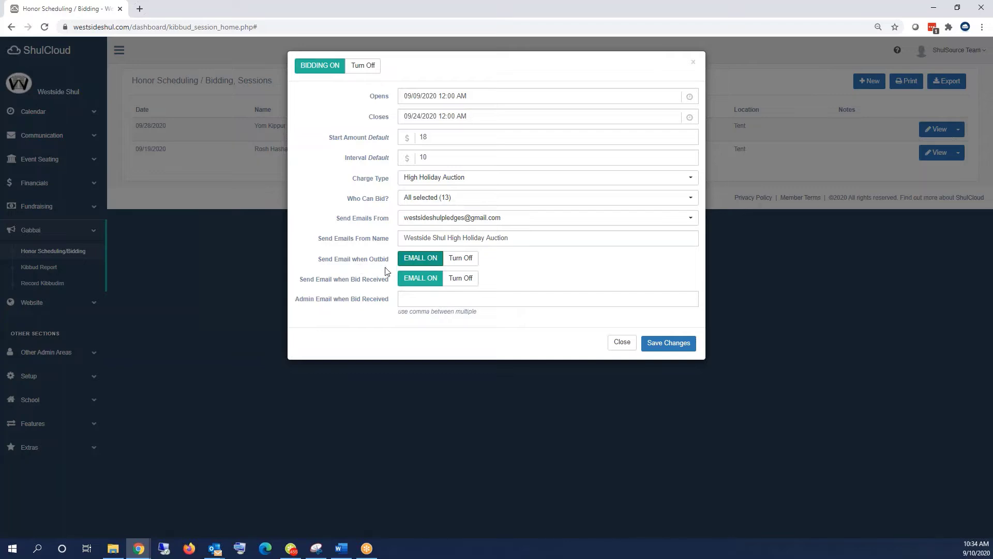
left_click(422, 281)
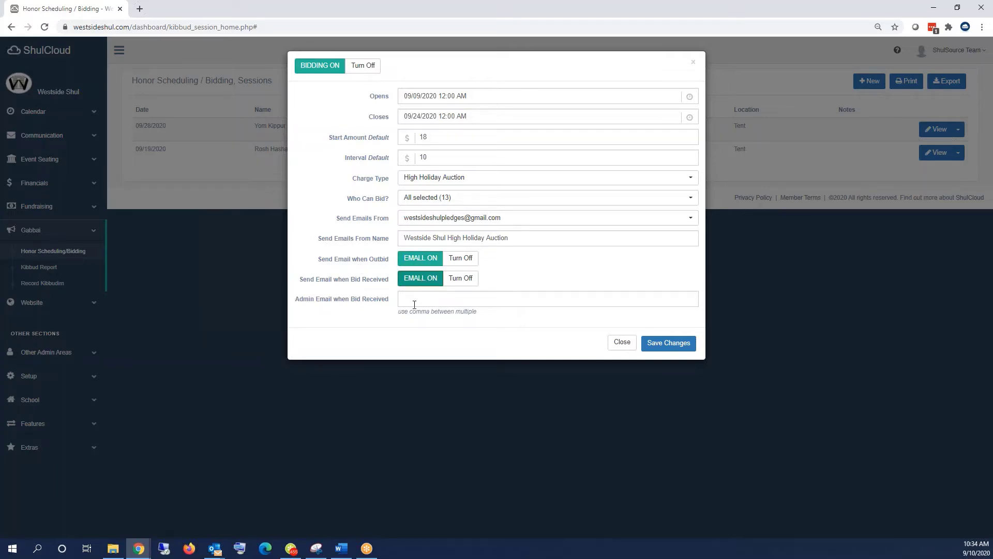
left_click(414, 299)
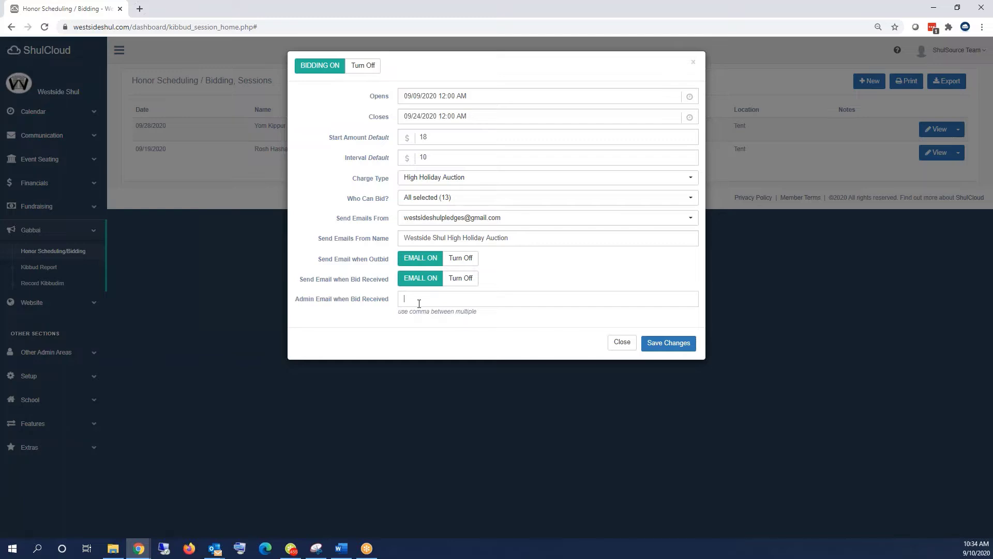
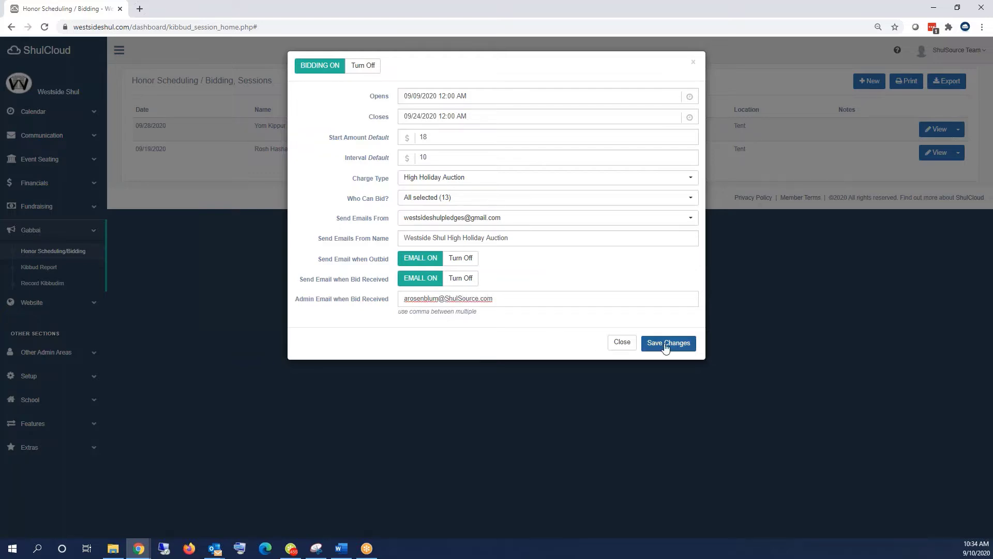
left_click(676, 346)
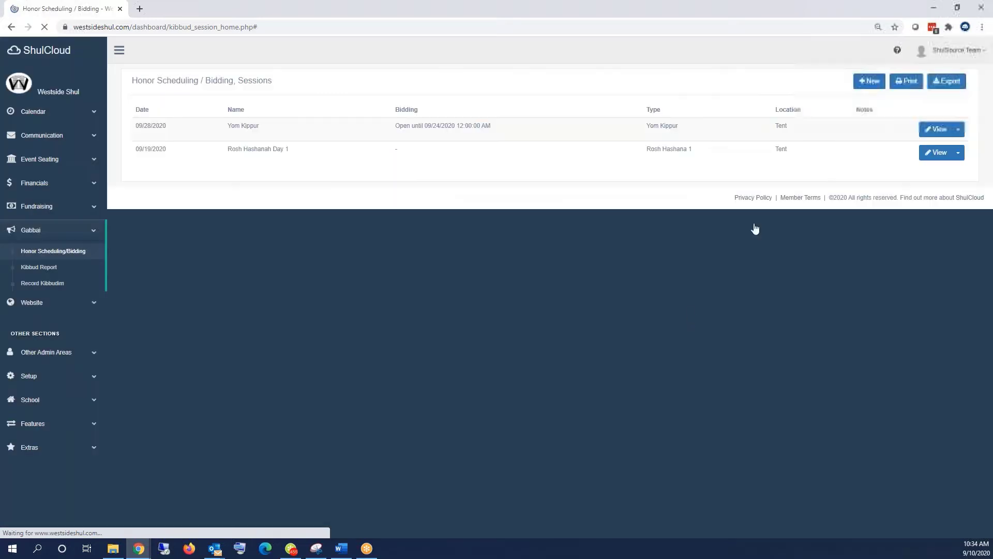
- Turn on Rosh Hashanah Day 1 bidding, opening 09/09/2020 and closing 09/17/2020
left_click(959, 153)
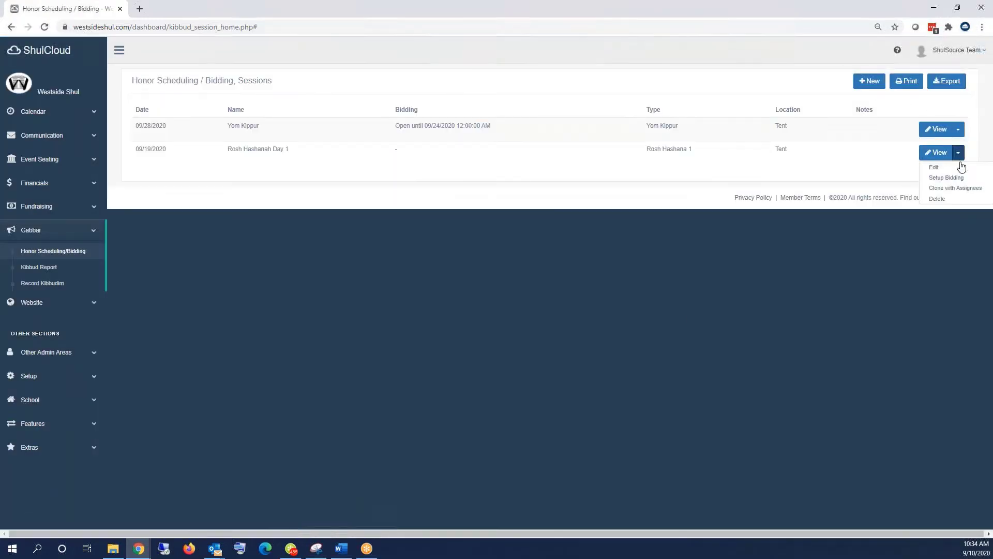
left_click(963, 175)
left_click(313, 65)
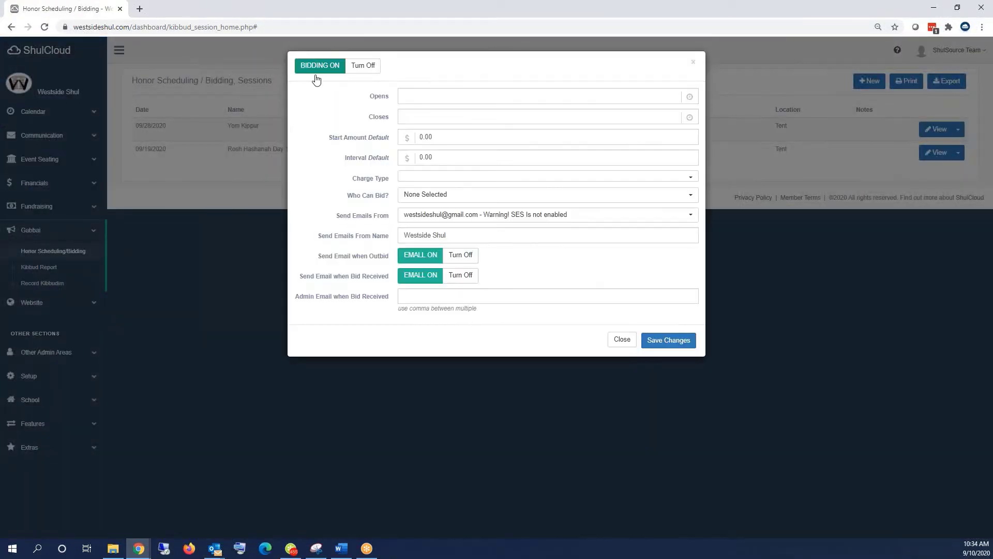
left_click(417, 96)
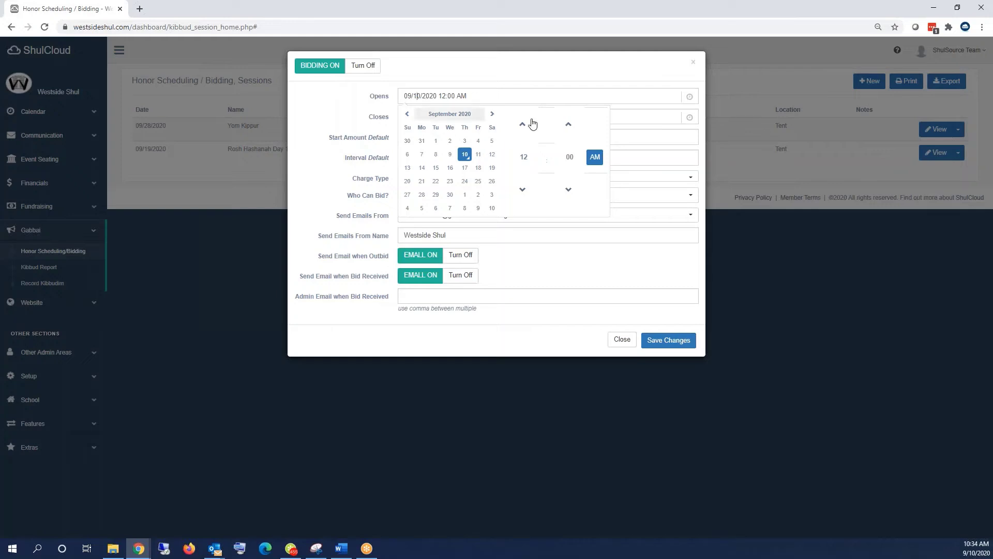
left_click(450, 154)
left_click(647, 138)
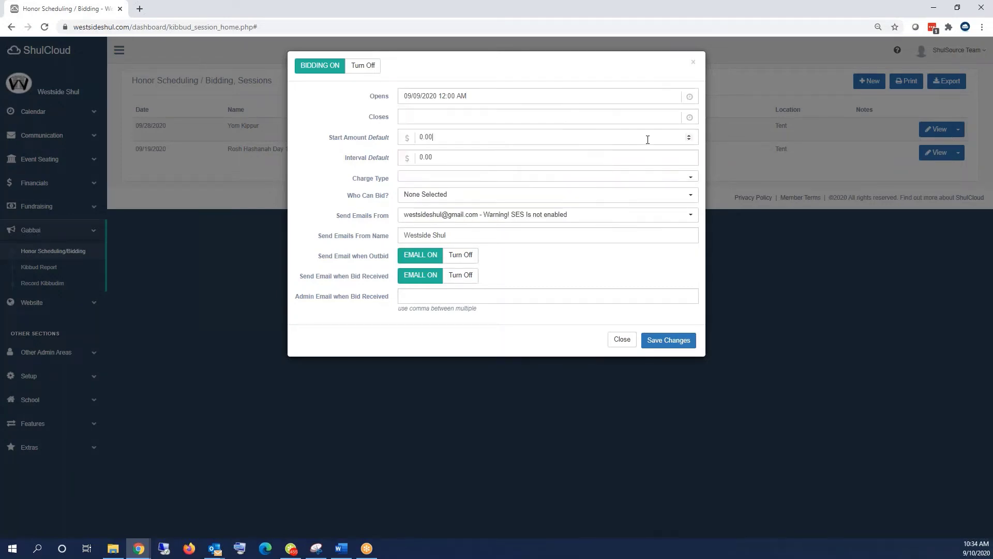
left_click(451, 117)
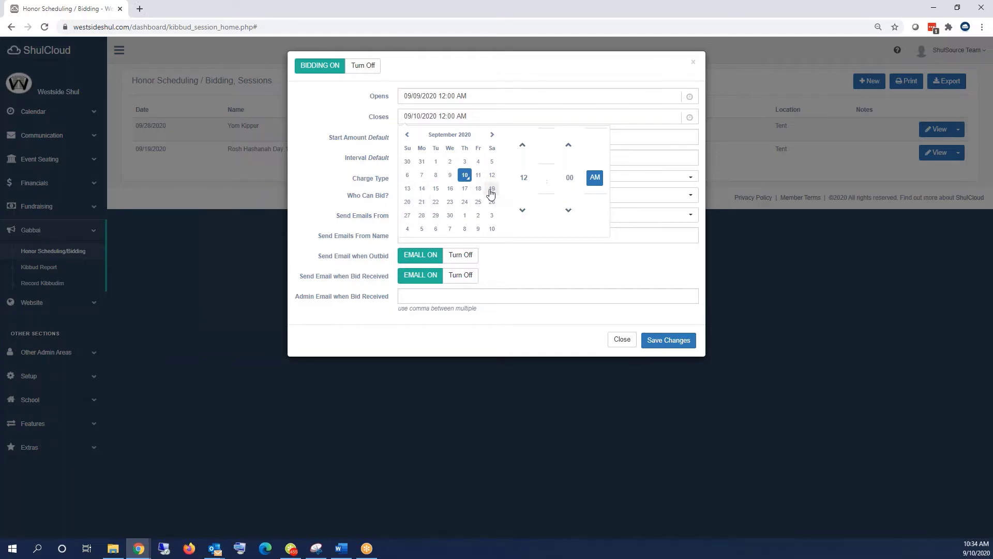
left_click(464, 189)
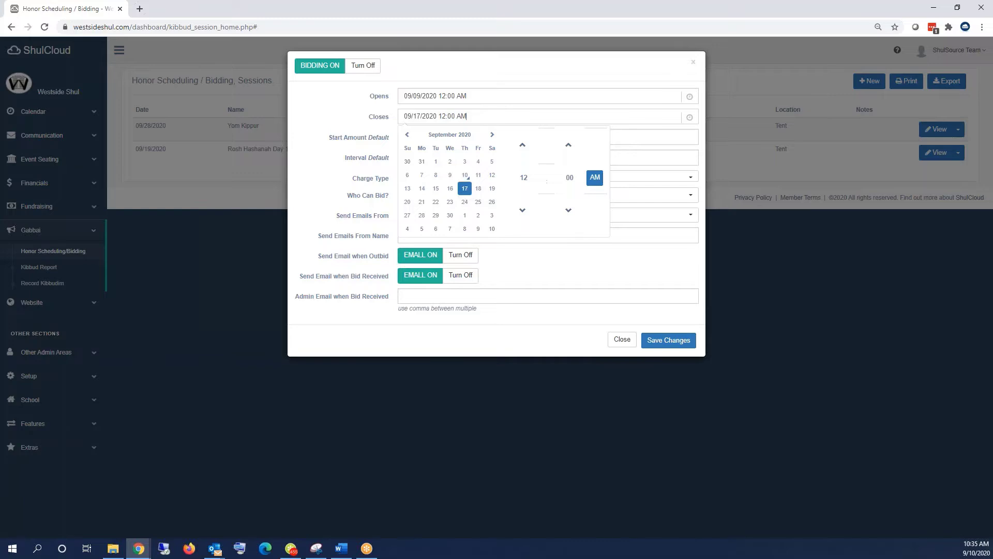
left_click(623, 271)
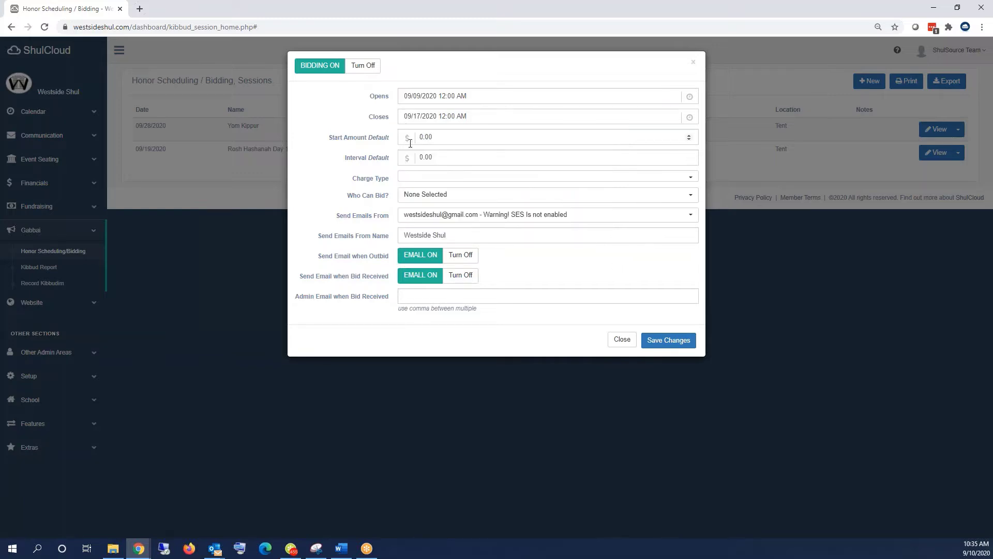
- Set 18 start amount and interval, High Holiday Auction charge, and all 13 member types as bidders
left_click_drag(434, 137, 371, 129)
type("18")
key("Tab")
type("18")
left_click(407, 179)
type("a")
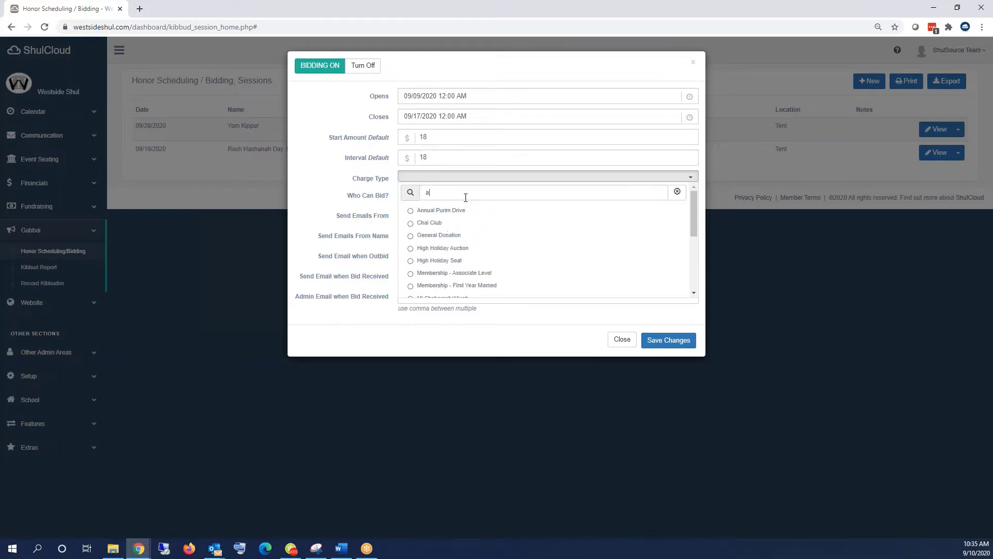
type("uc")
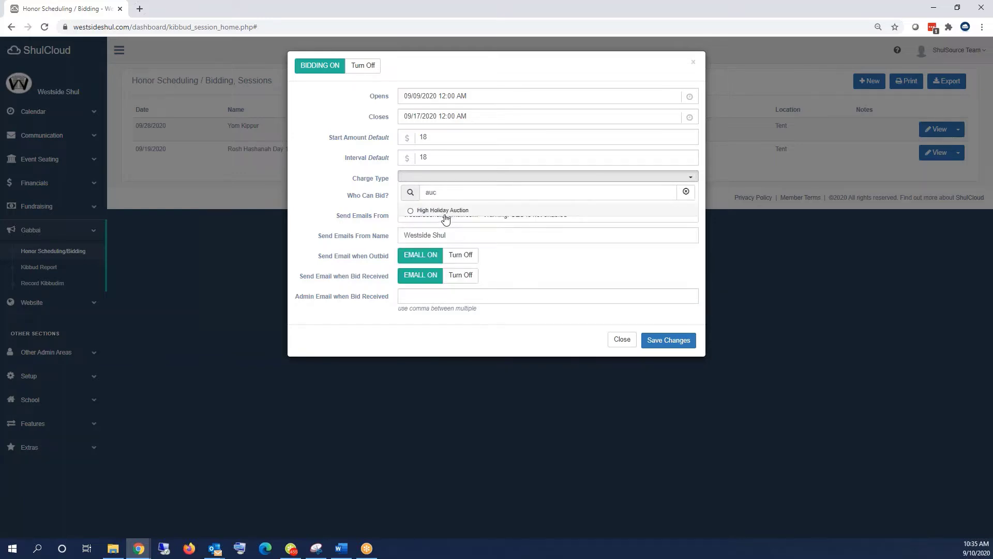
left_click(444, 212)
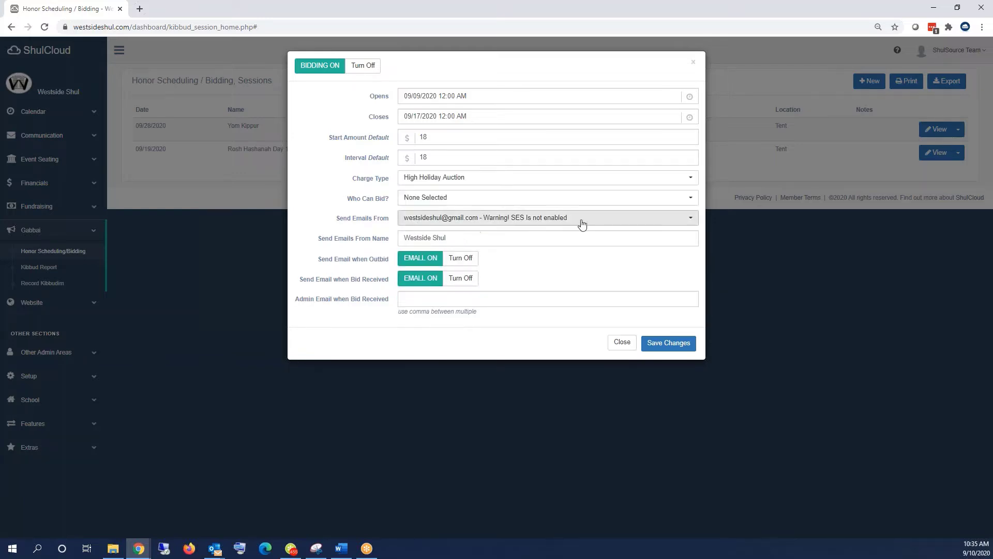
left_click(563, 202)
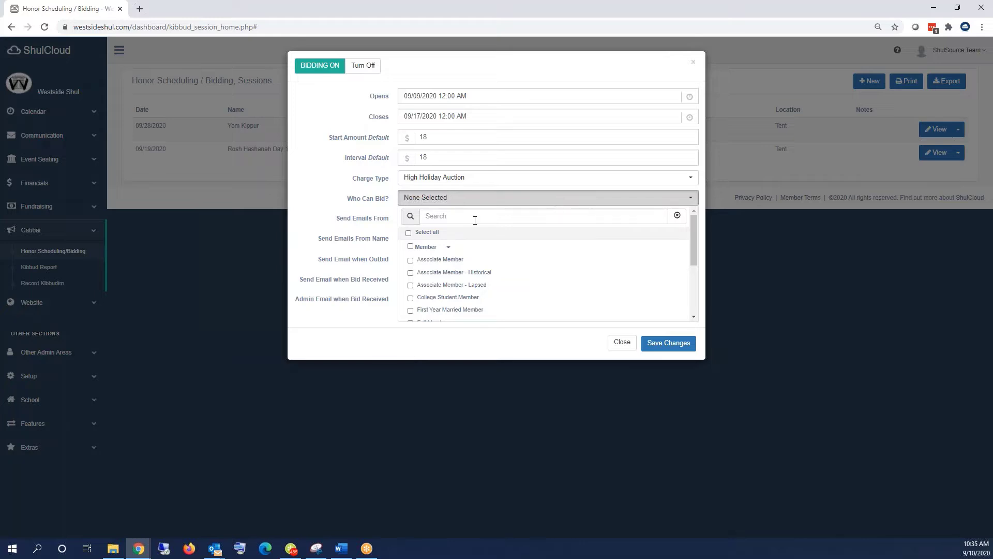
left_click(420, 232)
left_click(347, 211)
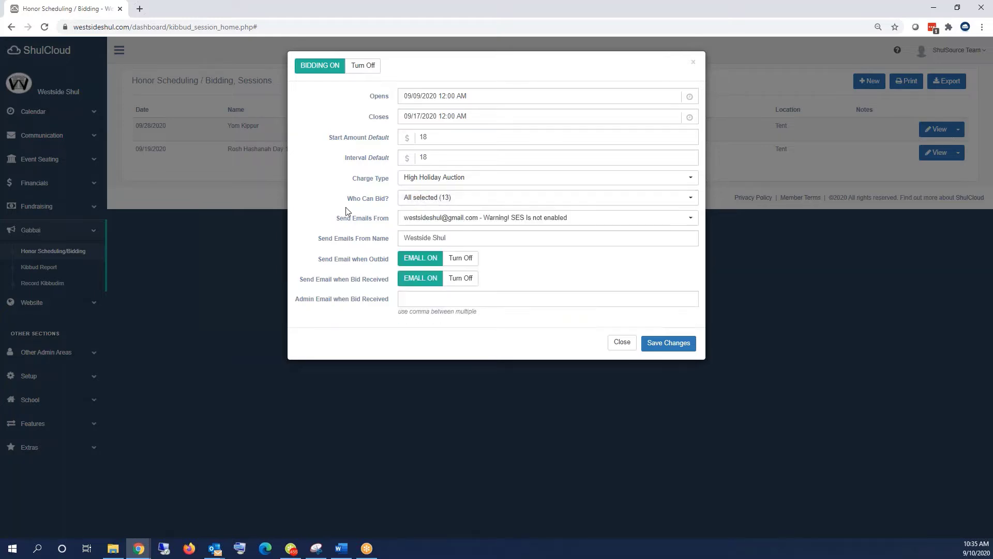
left_click(496, 221)
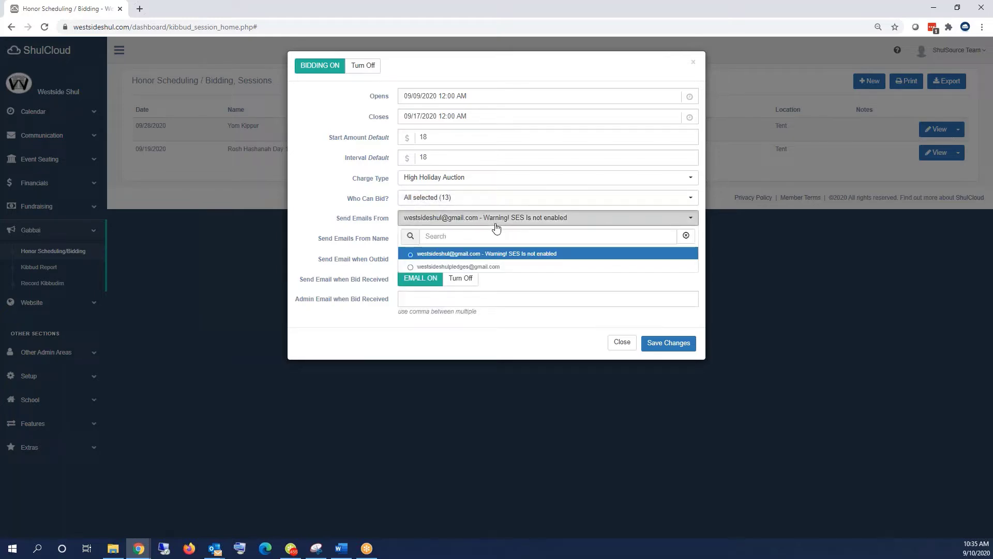
- Send from the pledges address with sender name Westside Shul High Holiday Auction
left_click(485, 267)
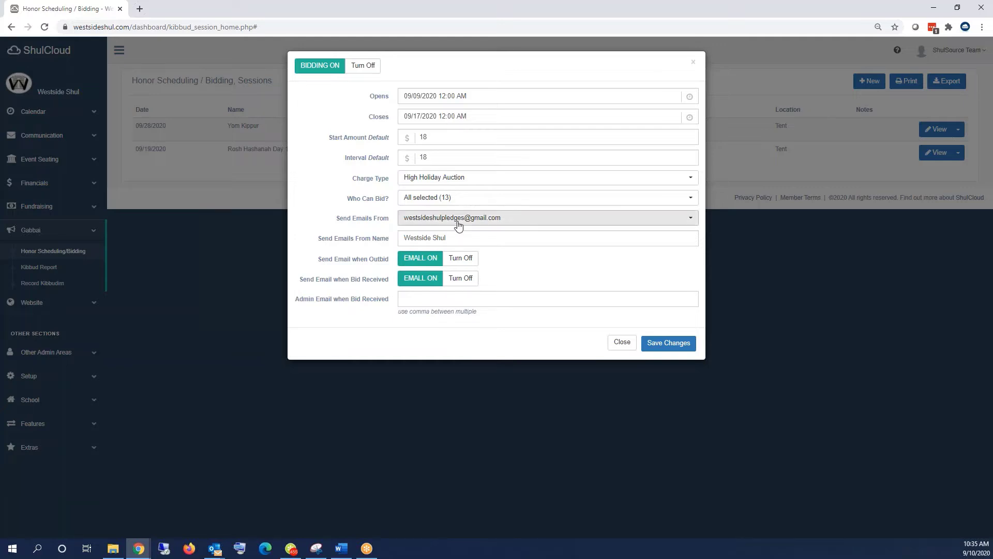
left_click(464, 240)
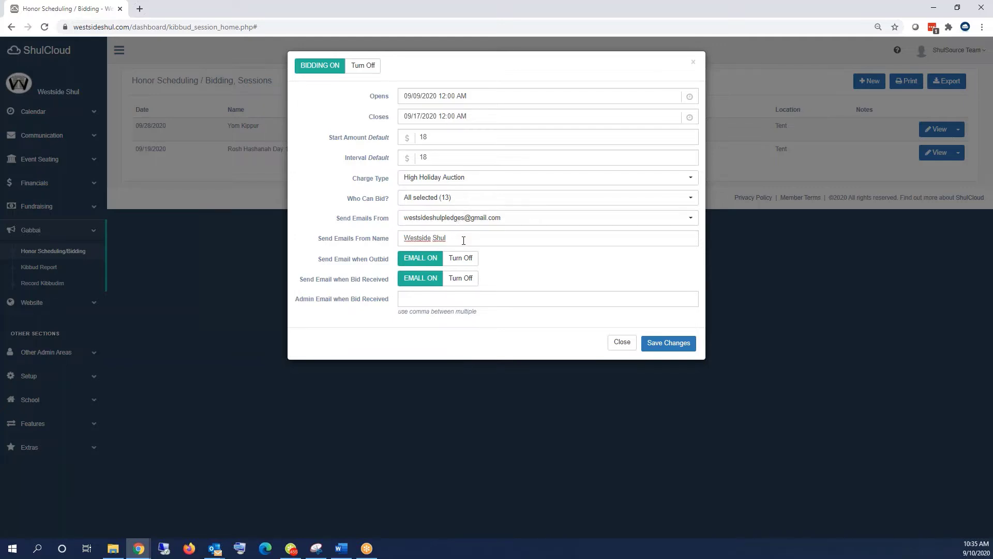
type("High HO")
key("BackSpace")
key("BackSpace")
key("BackSpace")
key("BackSpace")
type("h Holiday Auctio")
- Enter the admin notification email with corrected domain capitalization and save the settings
left_click(415, 300)
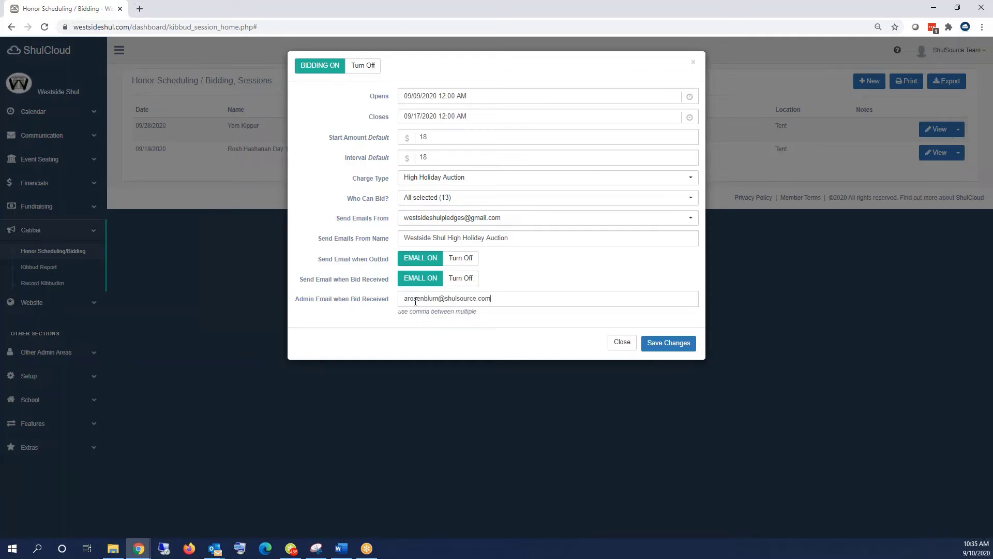
left_click(448, 300)
key("BackSpace")
type("ShulS")
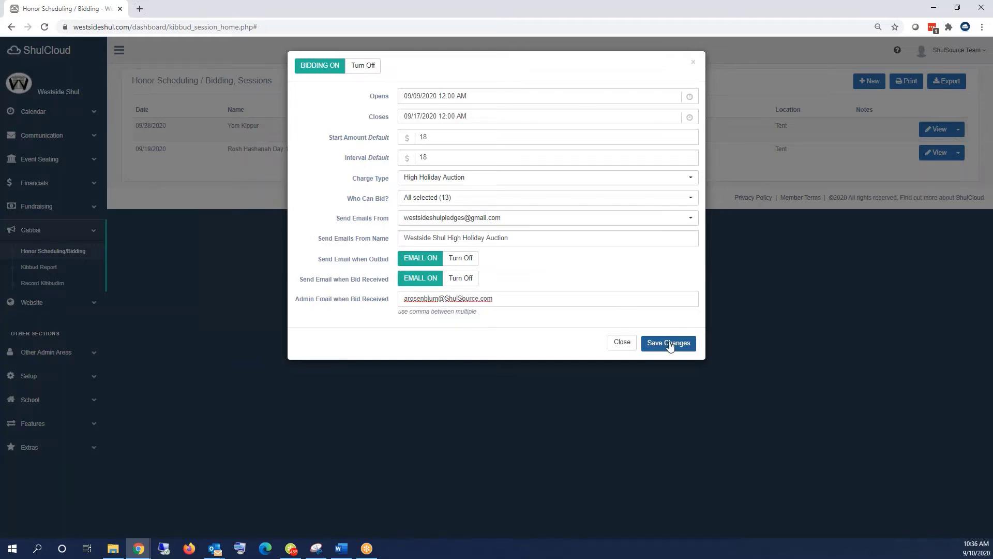
left_click(687, 349)
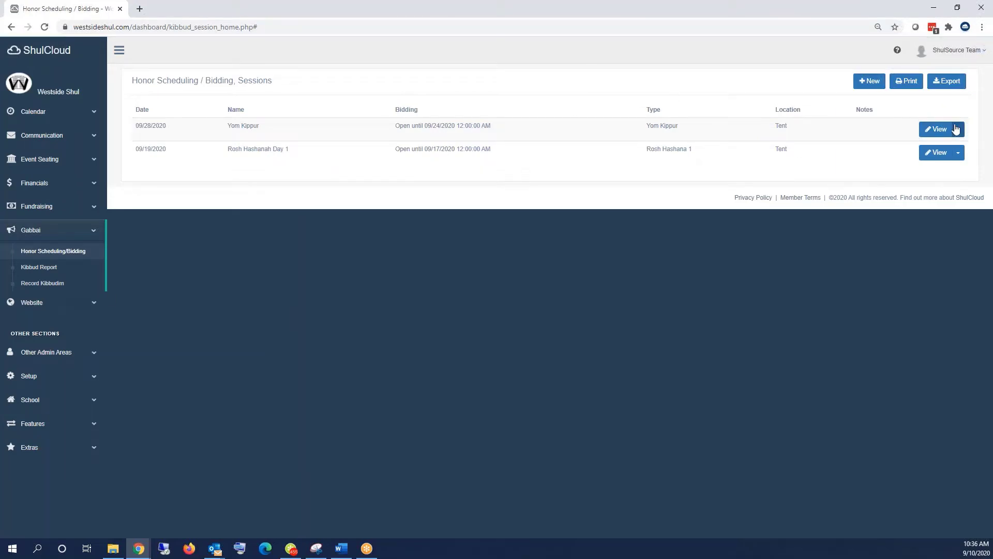
- Open the Yom Kippur honor assignments and edit the Pesicha Kol Nidrei honor
left_click(939, 130)
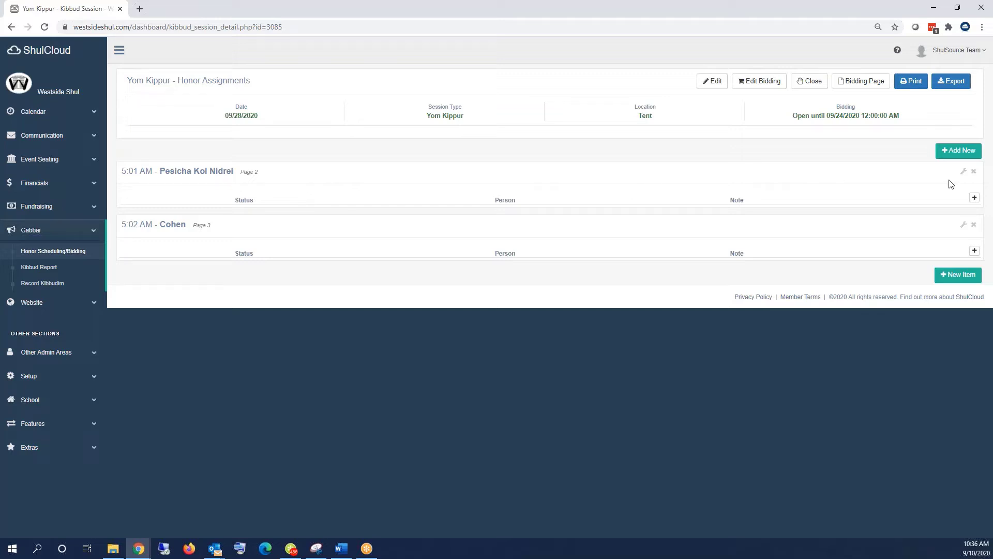
left_click(964, 172)
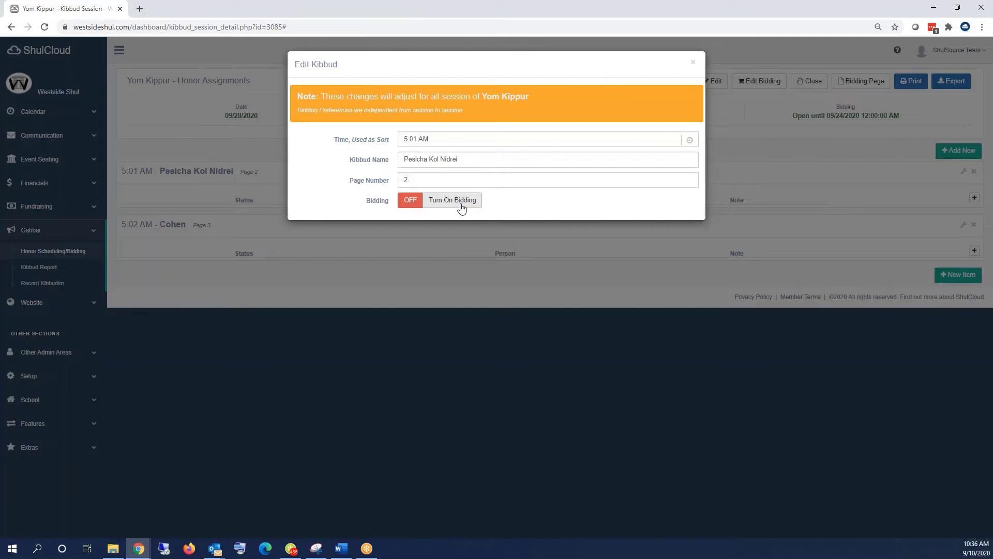
- Turn on Pesicha Kol Nidrei bidding (18.00 start, 10.00 interval), save it, then delete Cohen
left_click(462, 206)
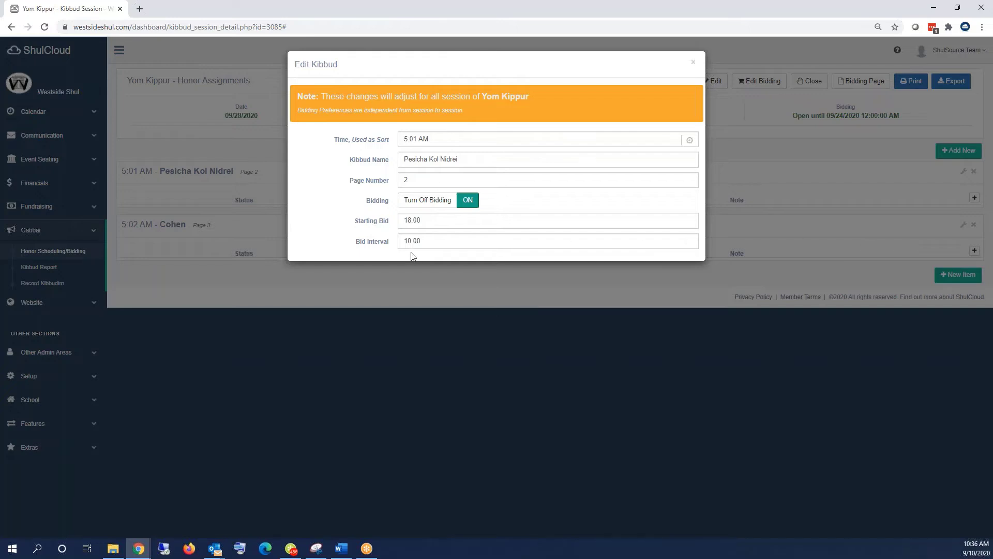
left_click(443, 139)
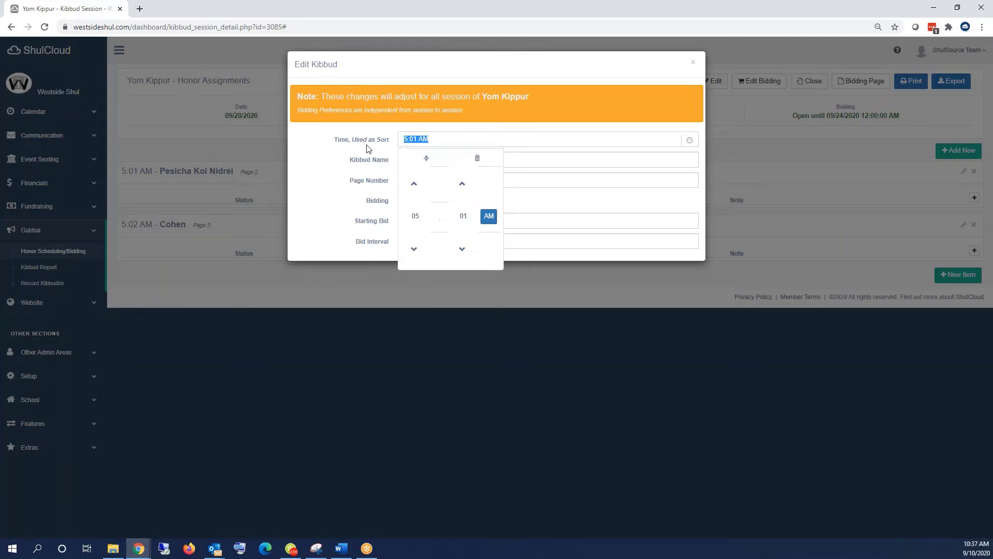
triple_click(436, 139)
left_click(693, 62)
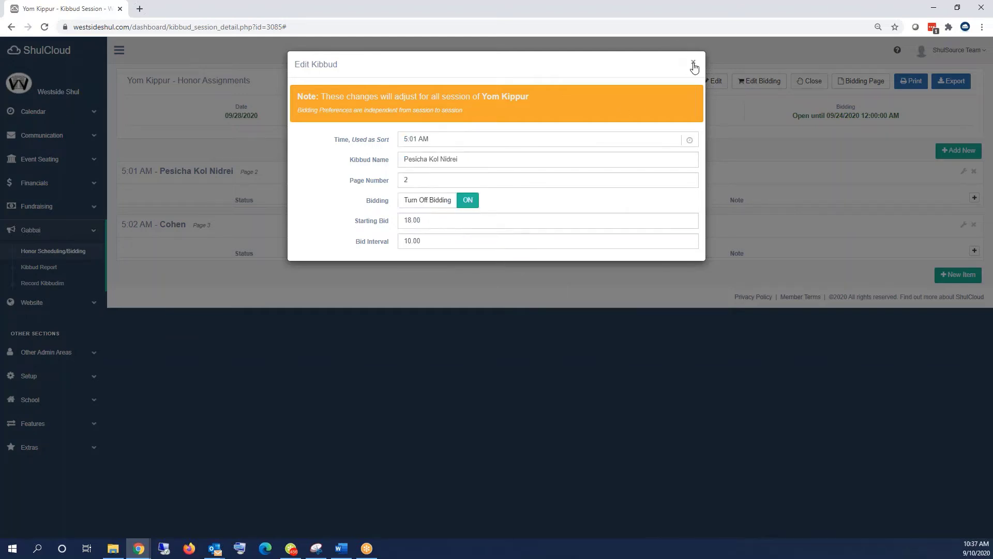
left_click(974, 224)
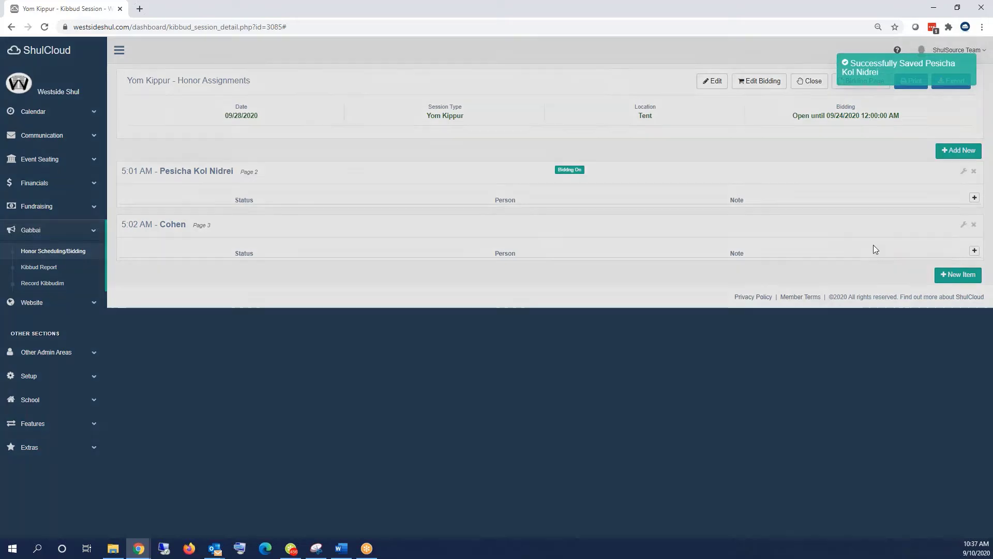
- Confirm removing Cohen from Yom Kippur, then open Rosh Hashanah Day 1's honor assignments
left_click(612, 97)
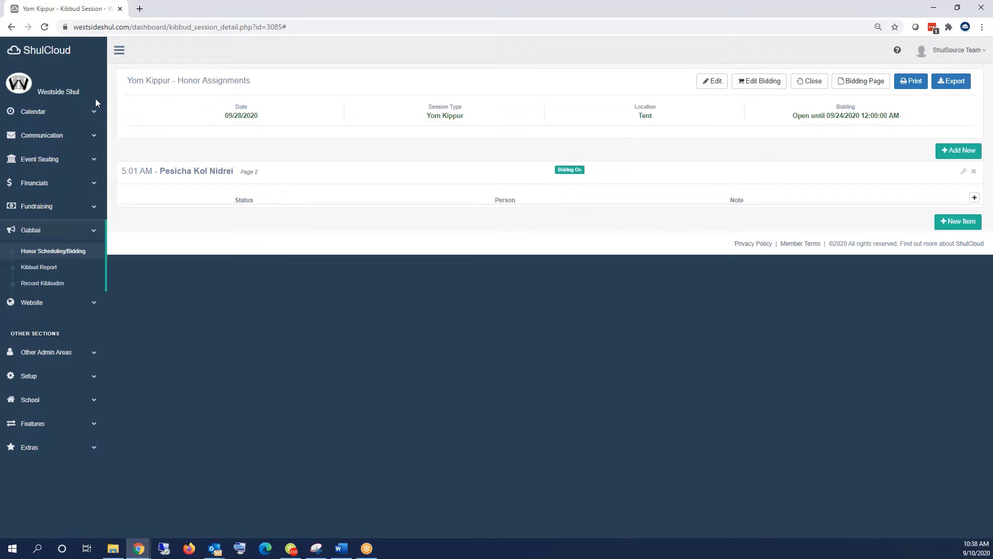
left_click(75, 252)
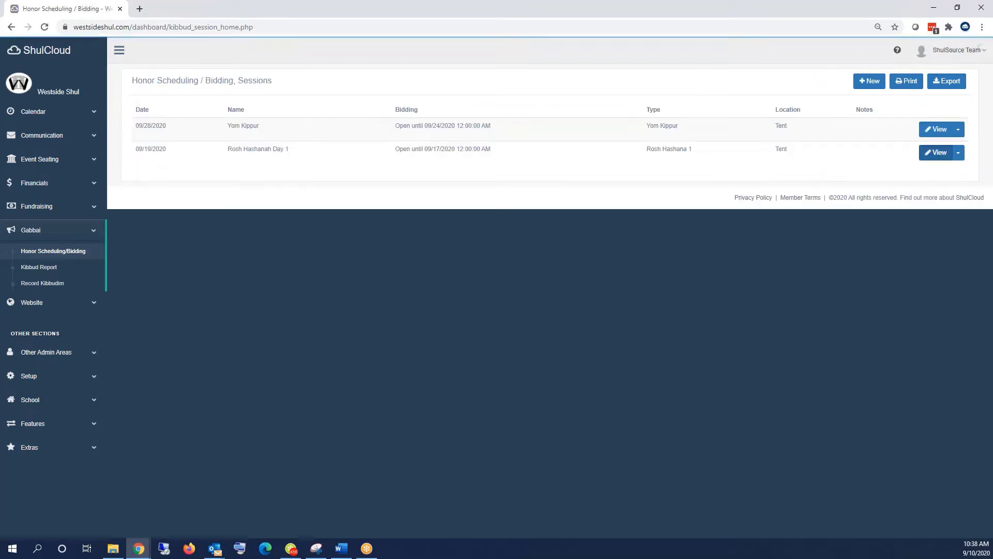
left_click(936, 153)
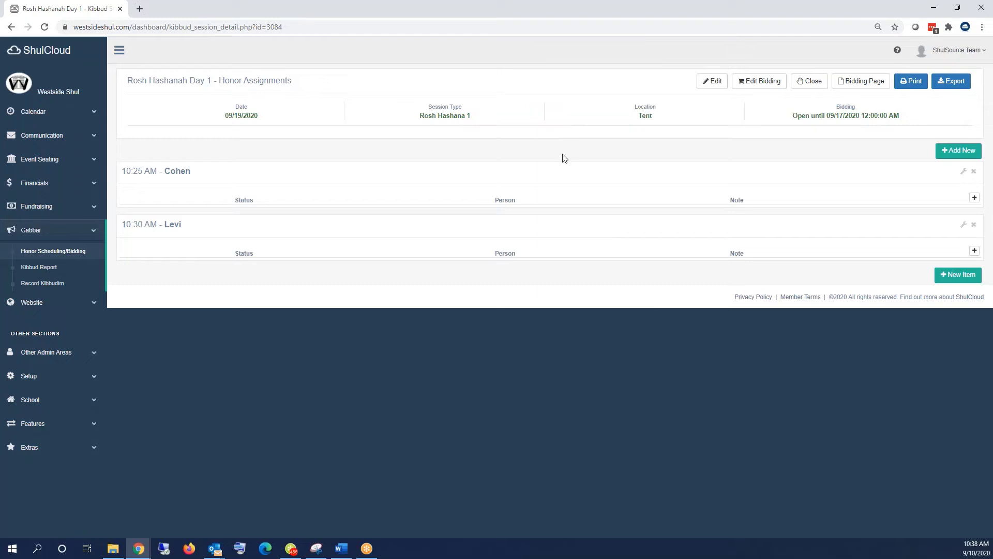
- Turn on bidding for the Rosh Hashanah Day 1 Cohen and Levi honors, saving each
left_click(963, 171)
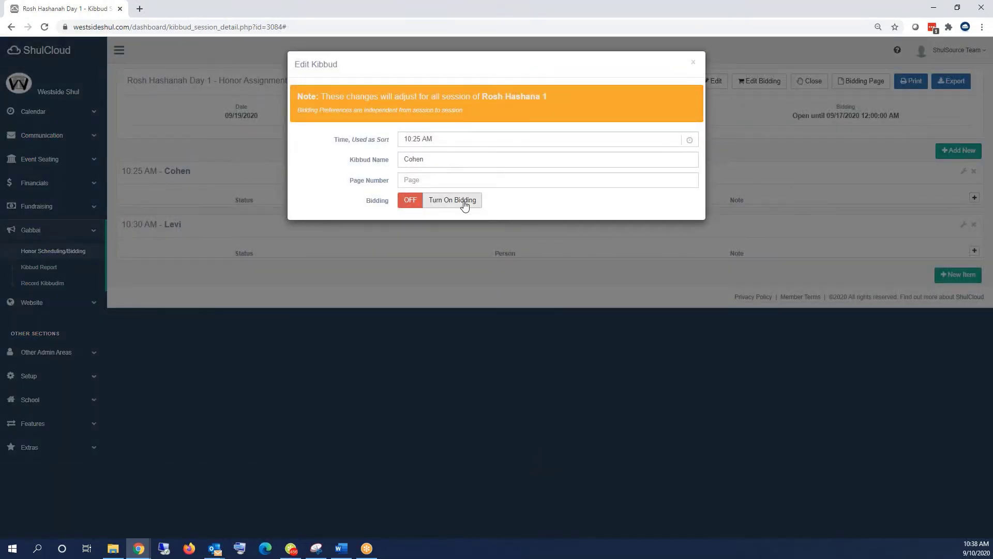
left_click(465, 205)
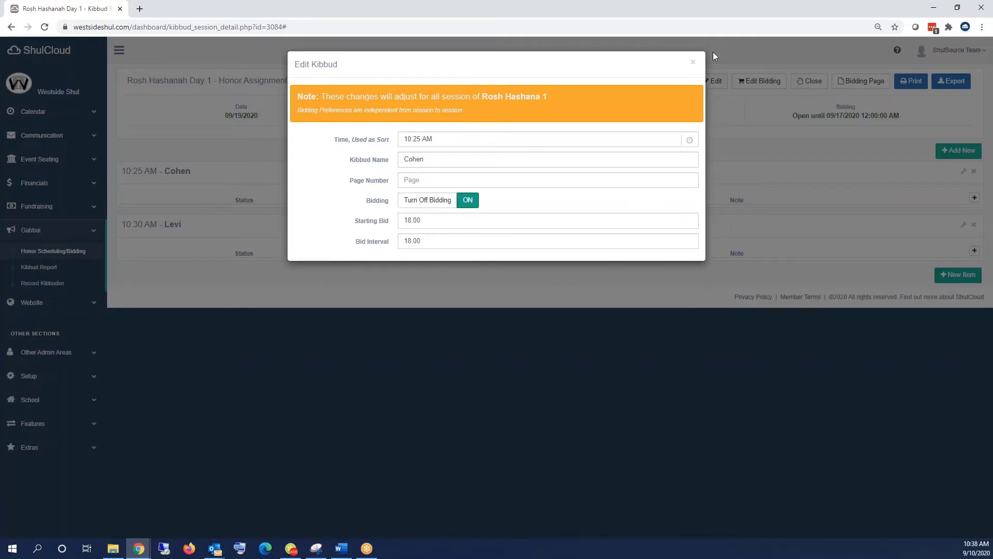
left_click(694, 62)
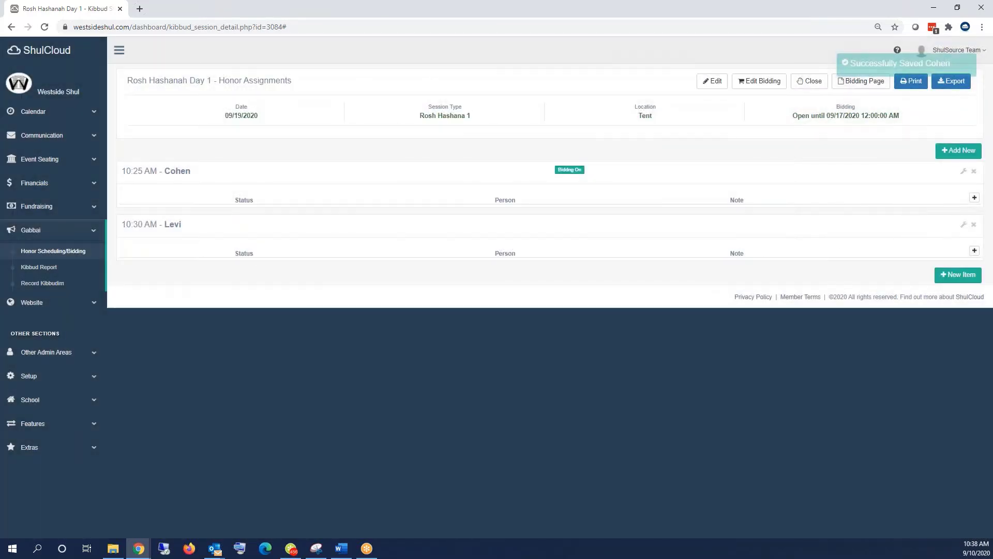
left_click(963, 224)
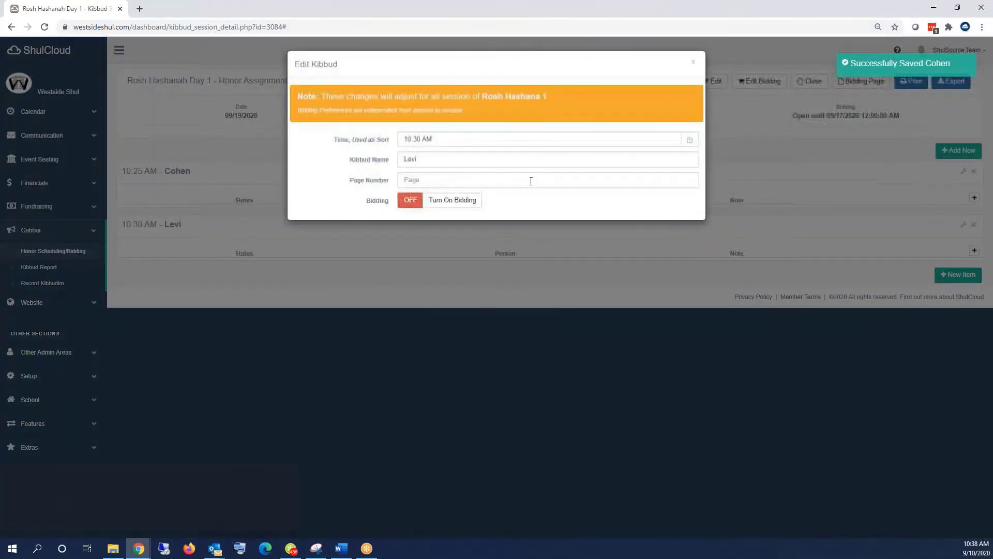
left_click(448, 200)
left_click(776, 207)
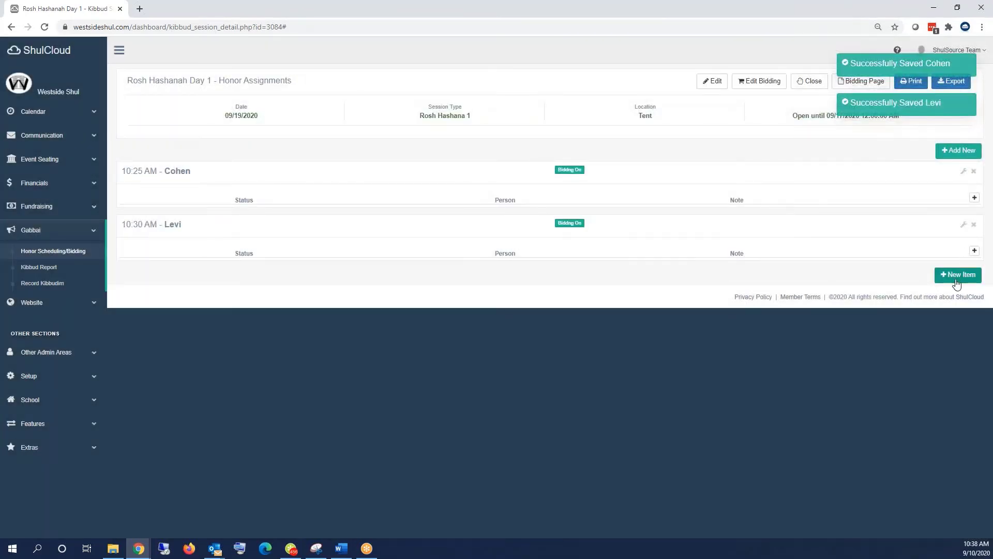
- Add a new 3rd Aliyah honor at 10:35 AM with bidding turned on, and save it
left_click(956, 276)
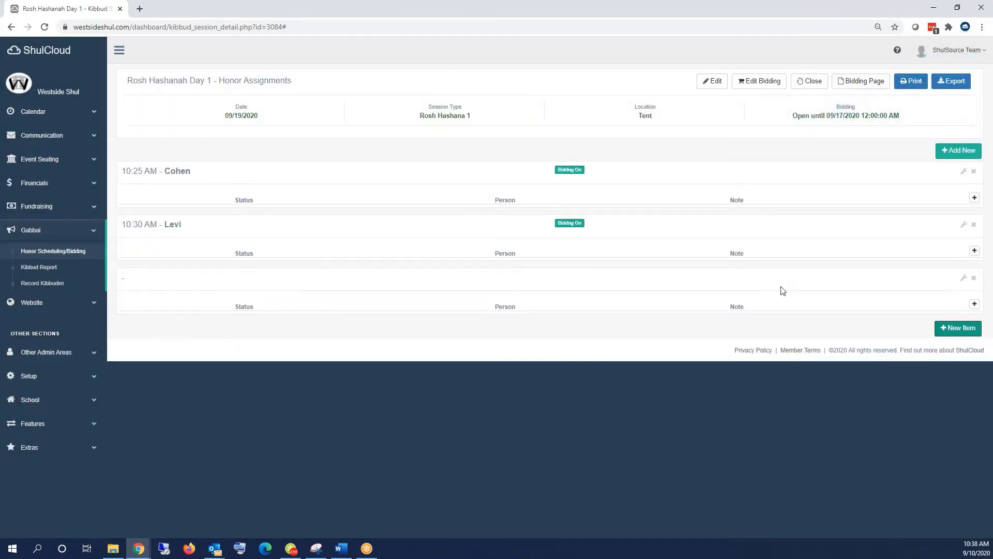
left_click(964, 279)
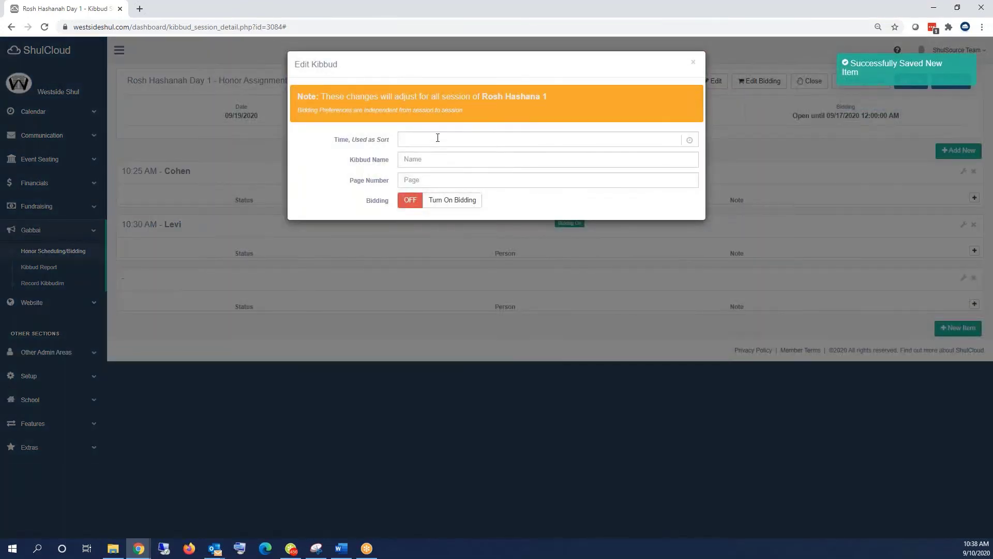
left_click(438, 138)
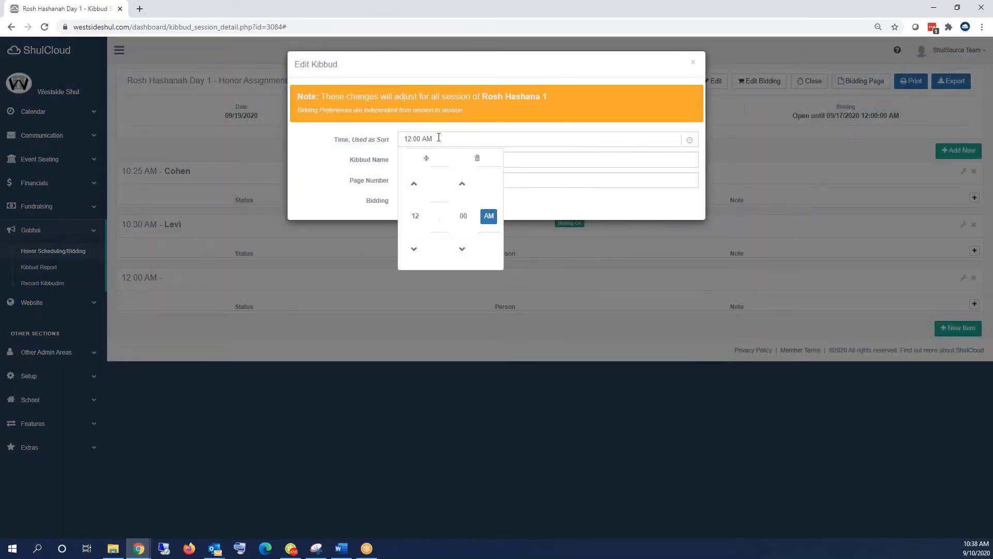
type("#rd Aliyah")
key("ctrl+a")
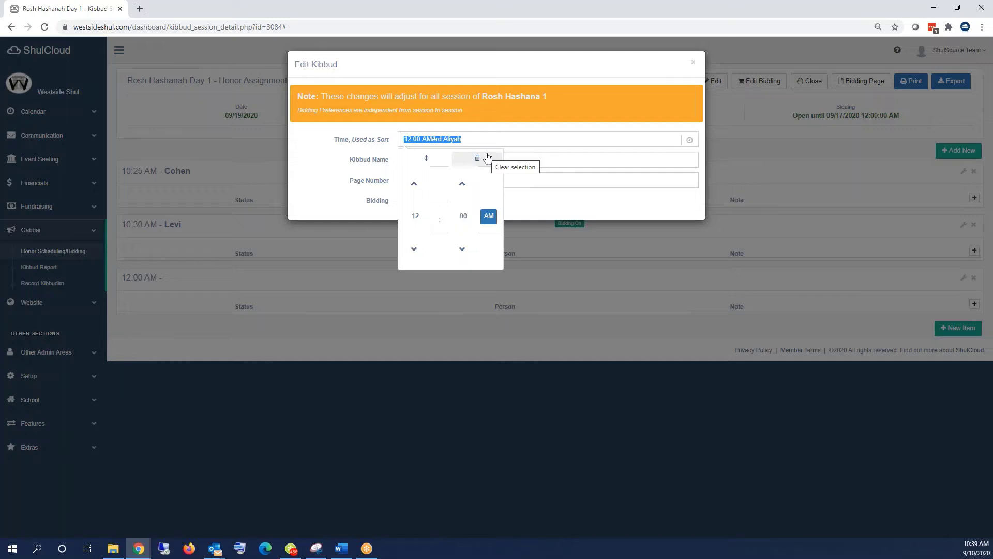
type("1035")
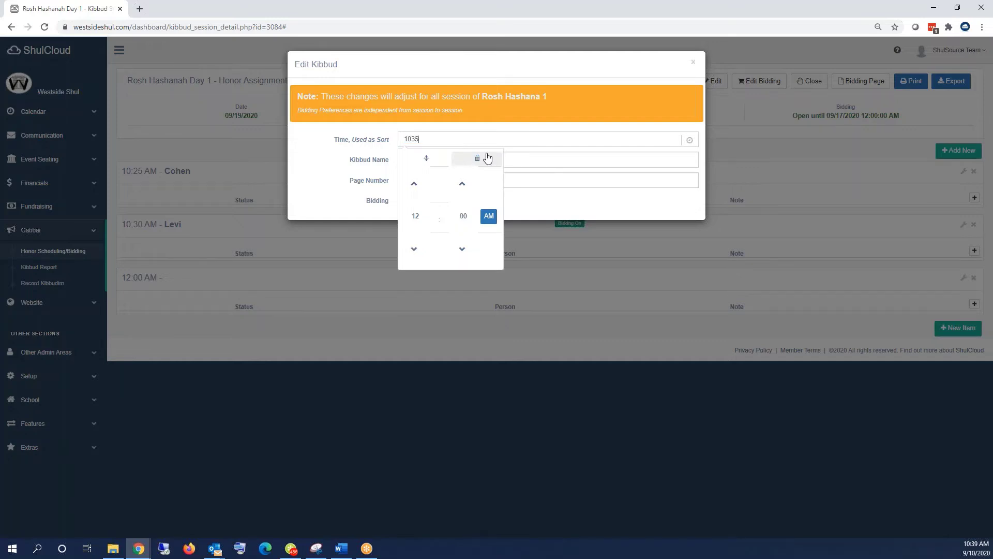
key("Tab")
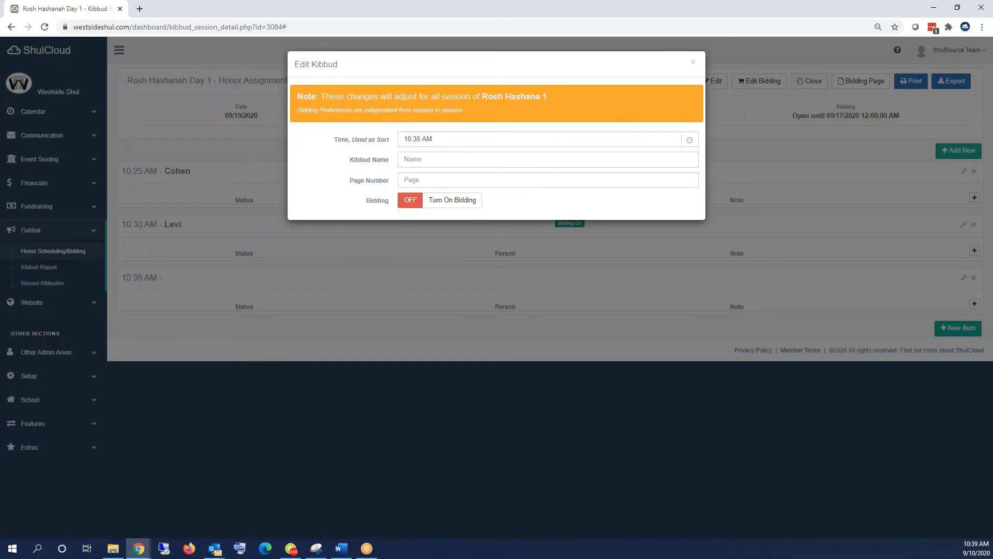
type("3rd Aliyah")
key("Tab")
left_click(455, 202)
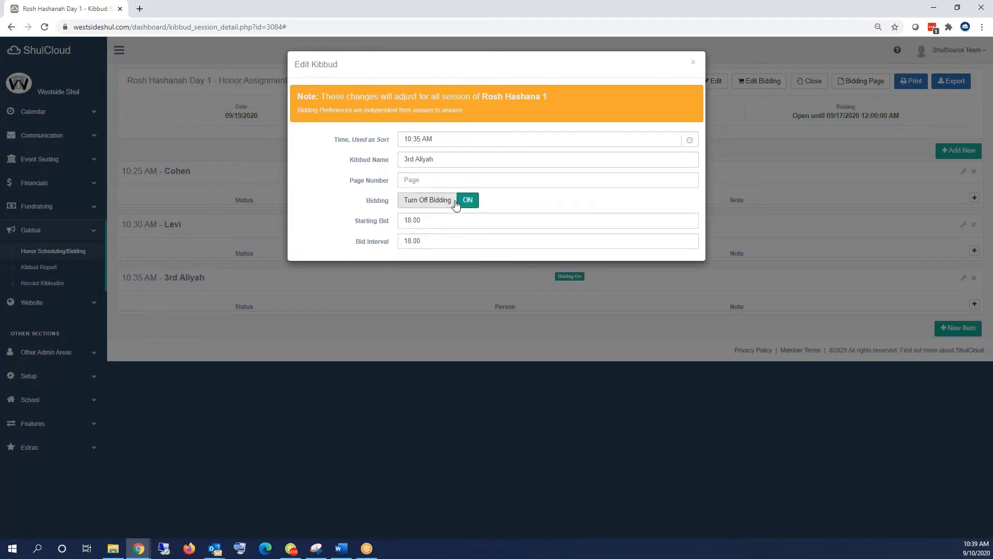
left_click(694, 64)
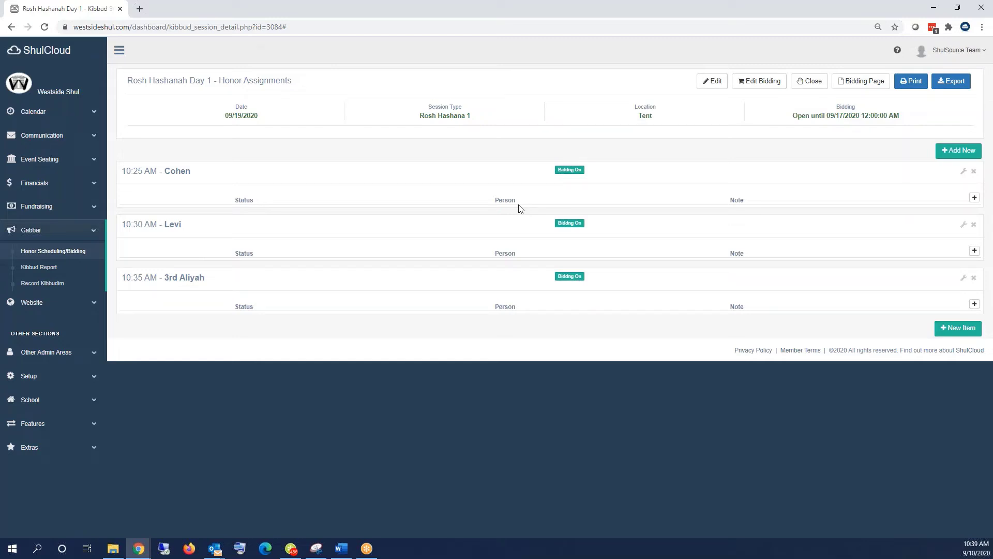
- Return to the Honor Scheduling / Bidding sessions list and select its page URL
left_click(43, 252)
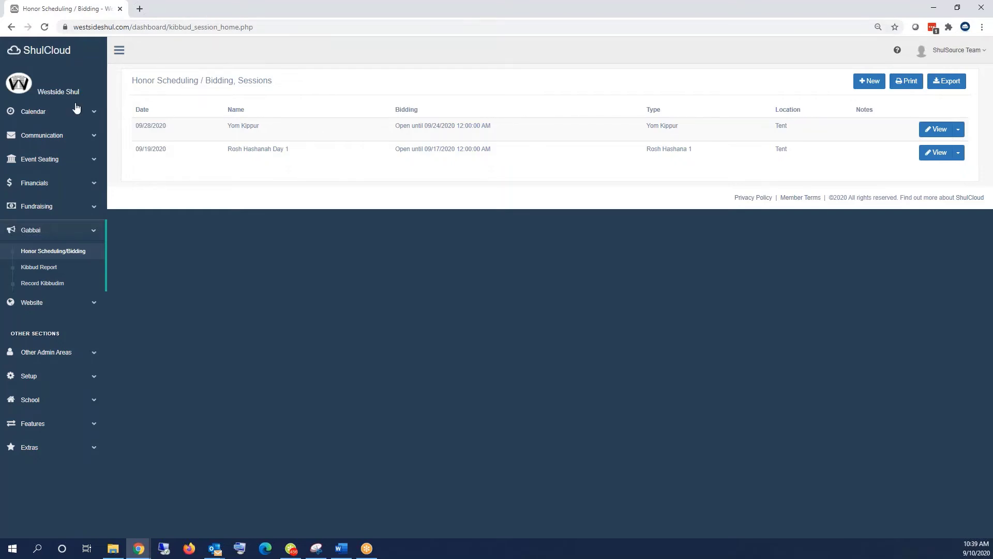
left_click(135, 30)
key("ctrl+c")
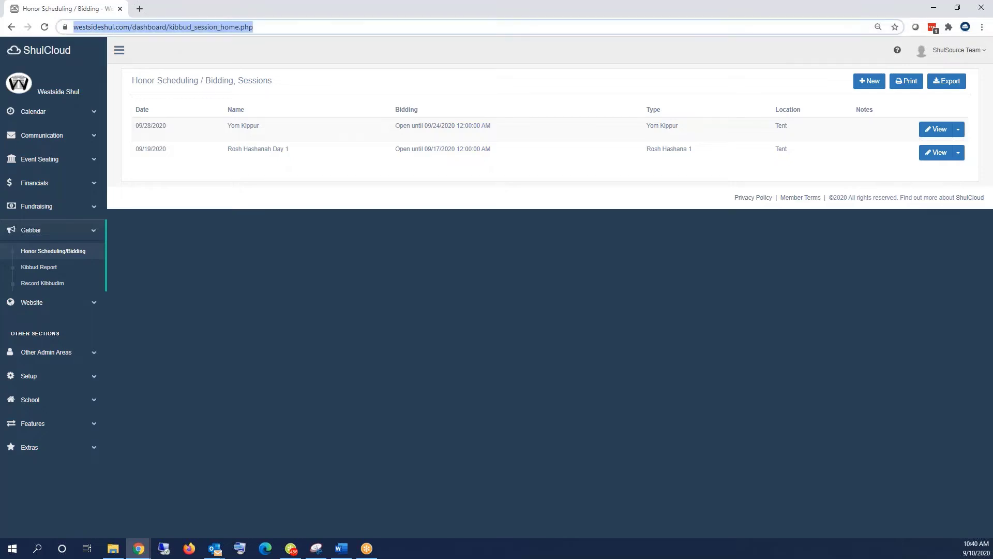
- Load the member-facing /bidding page in a new browser tab
left_click(139, 9)
key("ctrl+v")
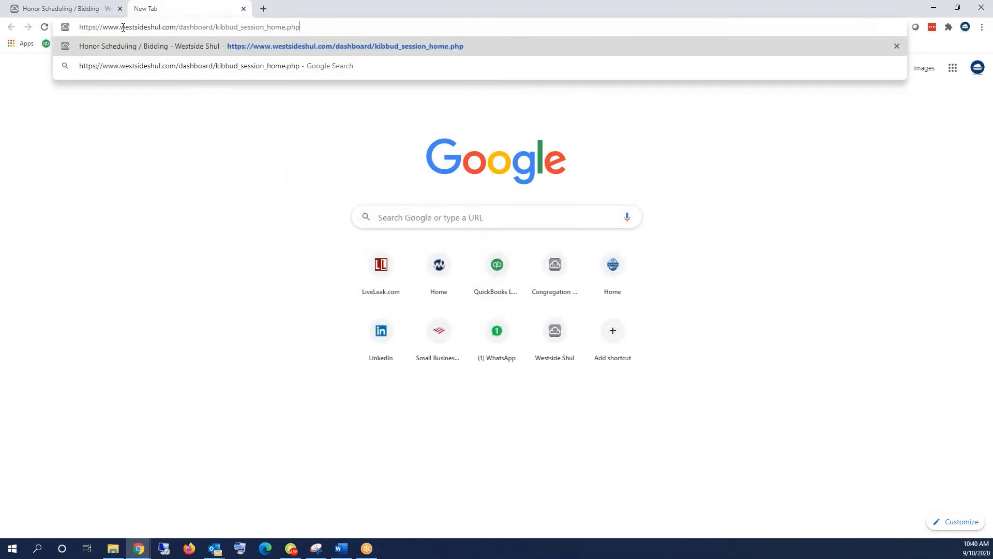
key("shift+End")
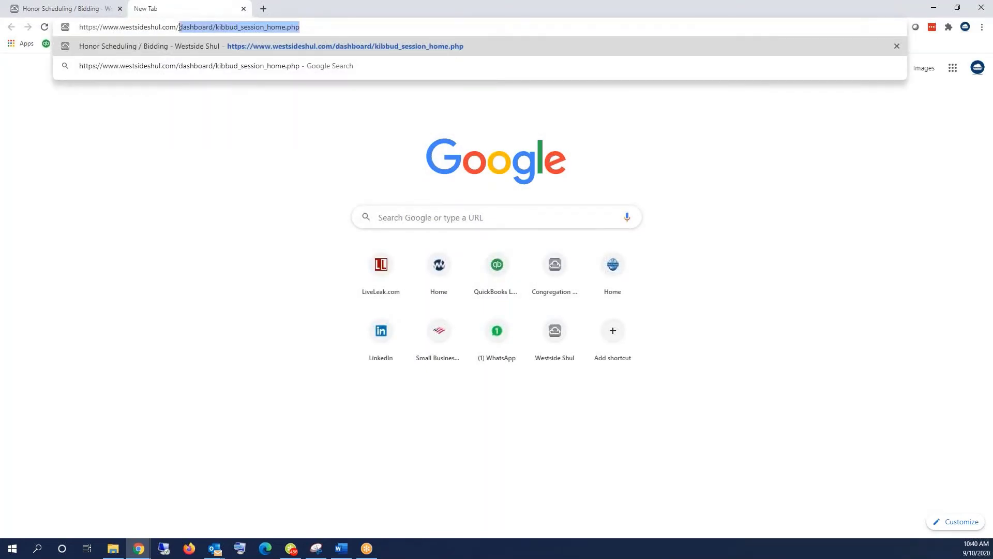
type("bi")
key("Return")
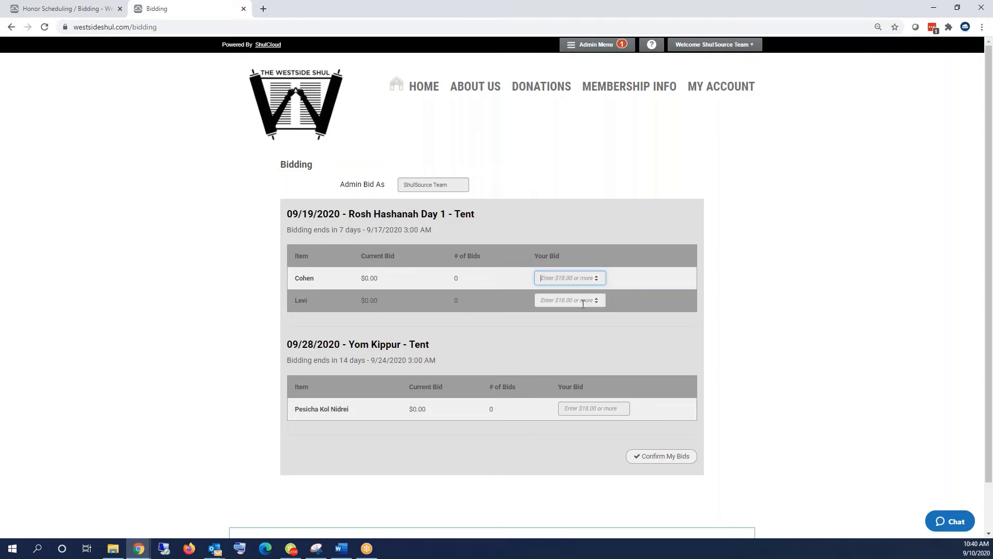
- Test a bid of 10 on Cohen, replace it with 50, then return to the admin tab
type("10")
left_click(651, 457)
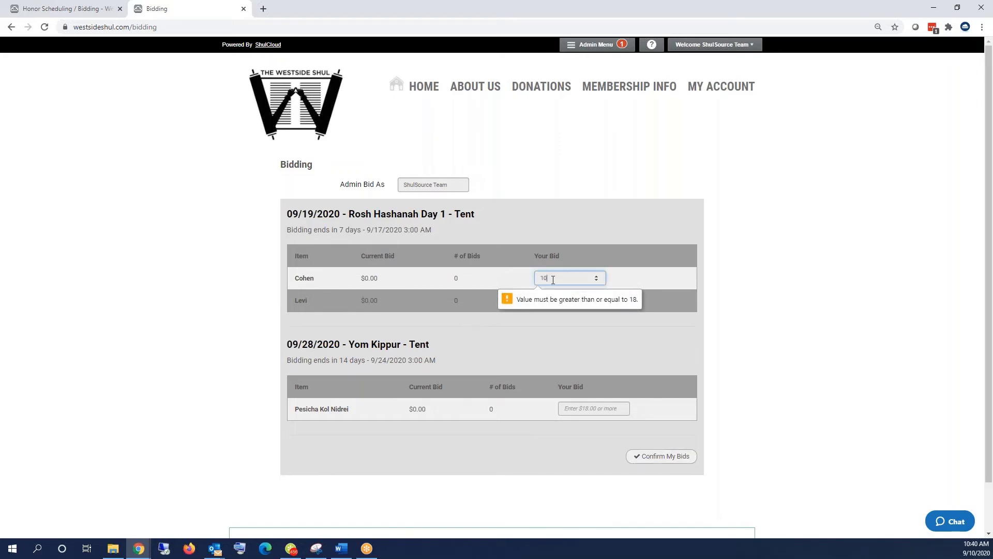
left_click_drag(552, 280, 505, 284)
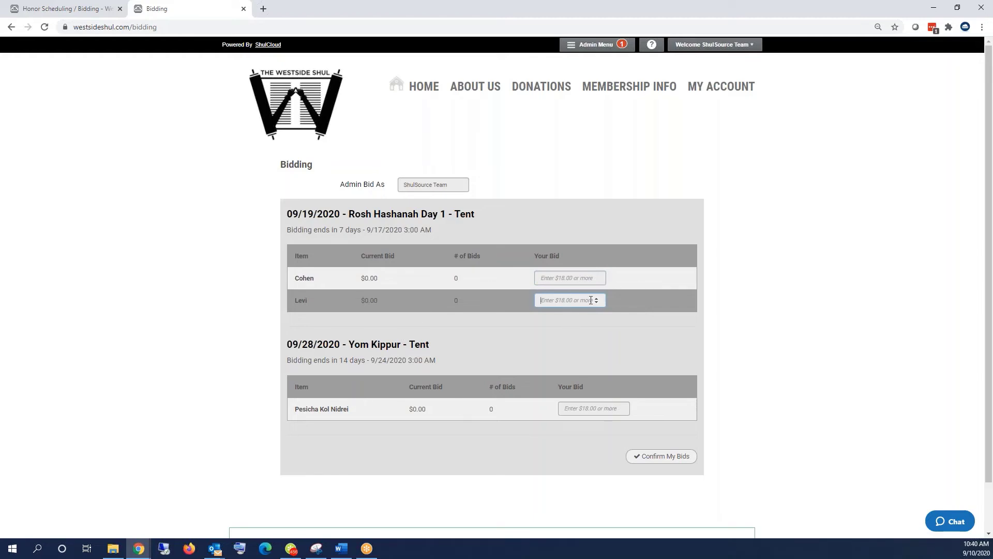
left_click(566, 280)
type("50")
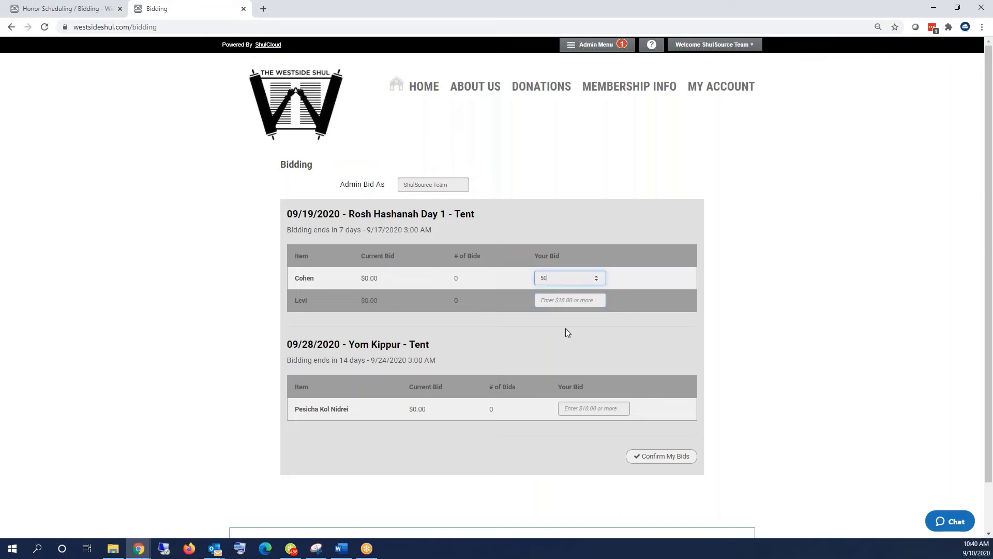
left_click(610, 408)
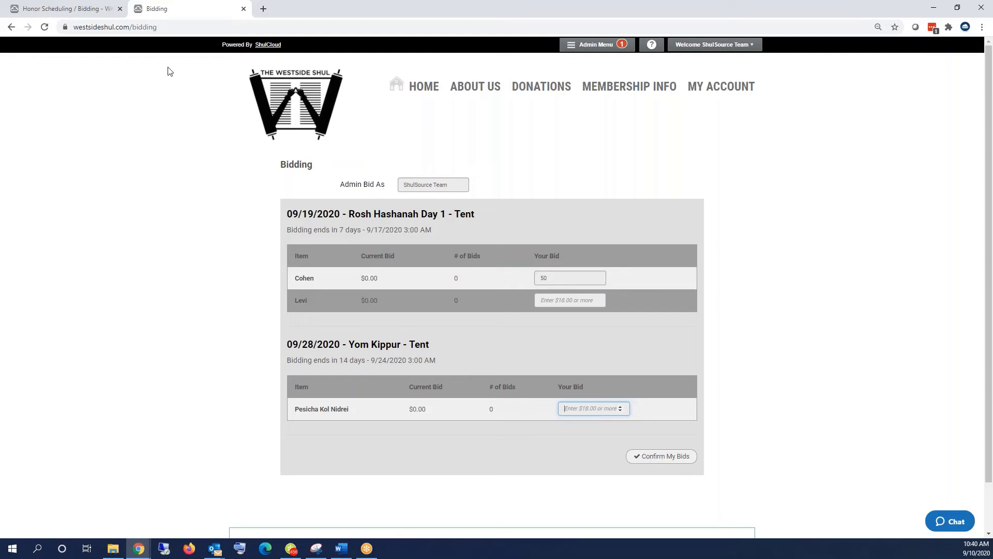
left_click(72, 9)
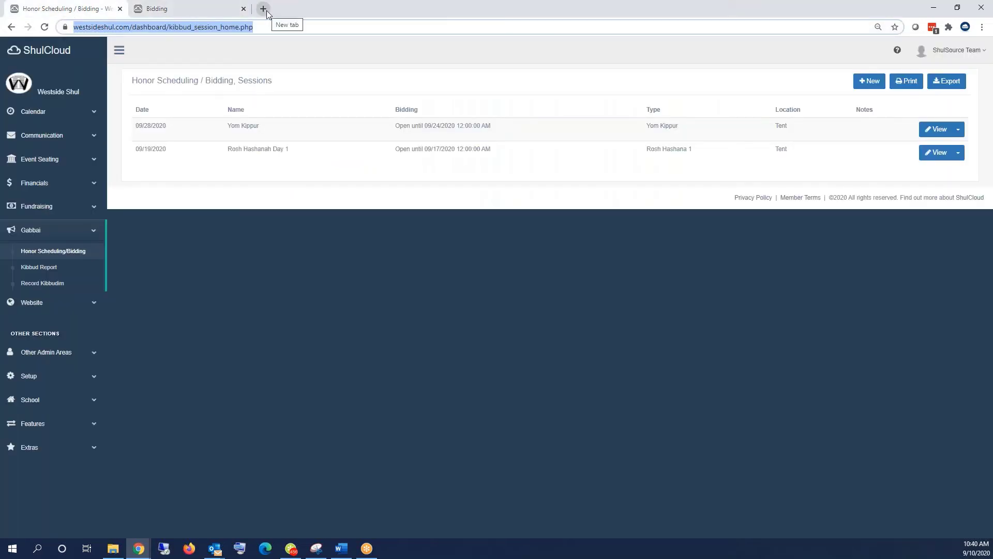
- Bring the member's account window forward, maximize it, and highlight its Non Member account type
left_click(264, 9)
key("ctrl+w")
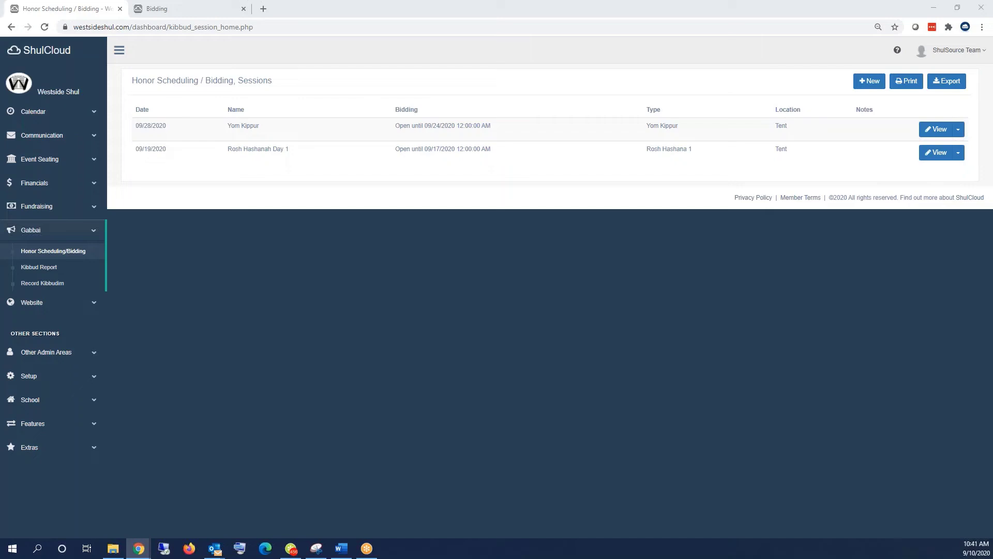
left_click_drag(0, 185, 561, 191)
left_click(658, 192)
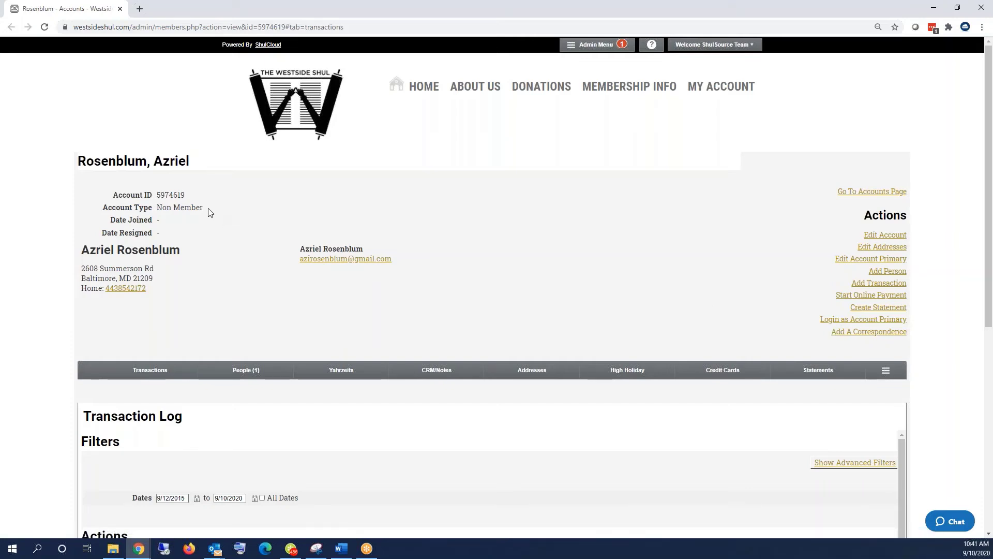
left_click_drag(78, 226, 105, 206)
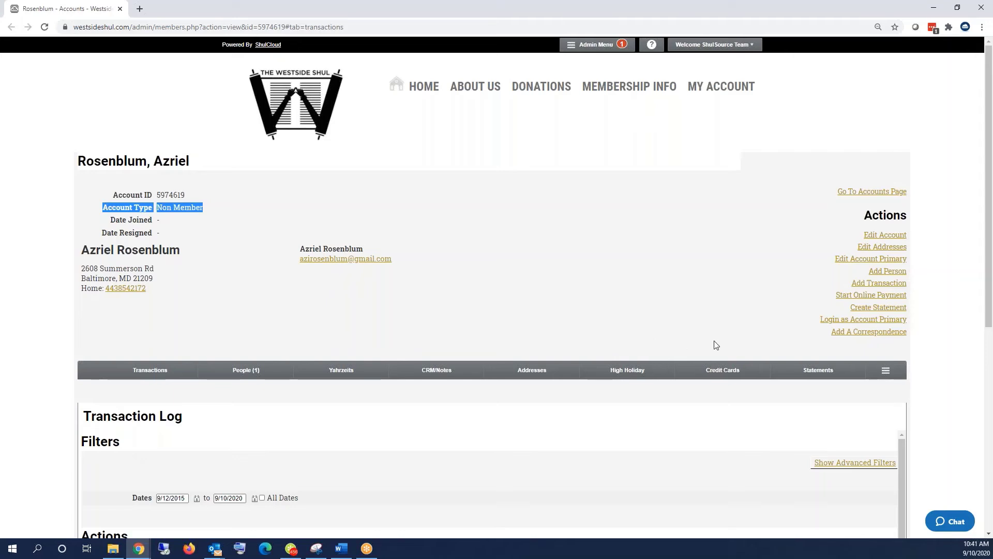
- Log in to the website as this member and load the /bidding page
left_click(837, 321)
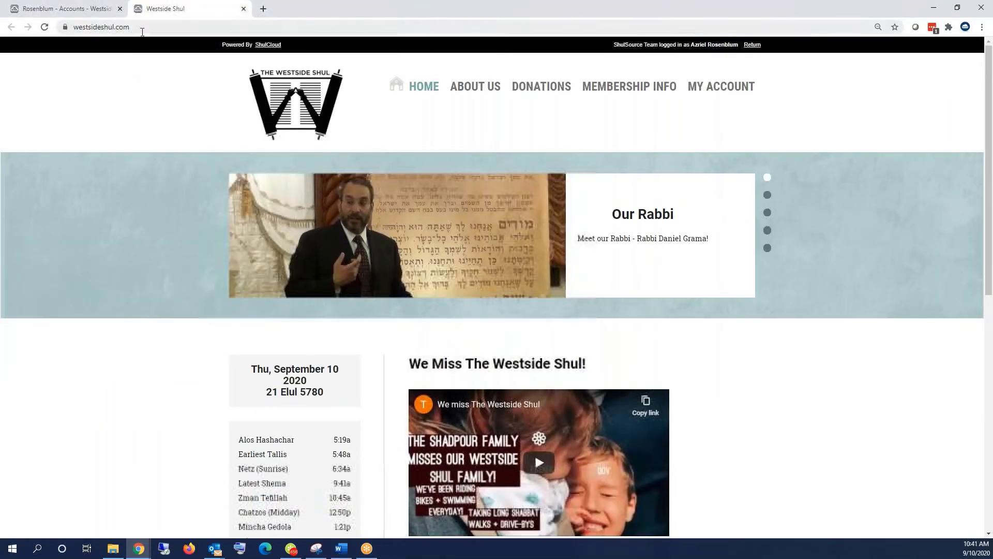
left_click(142, 28)
left_click(143, 28)
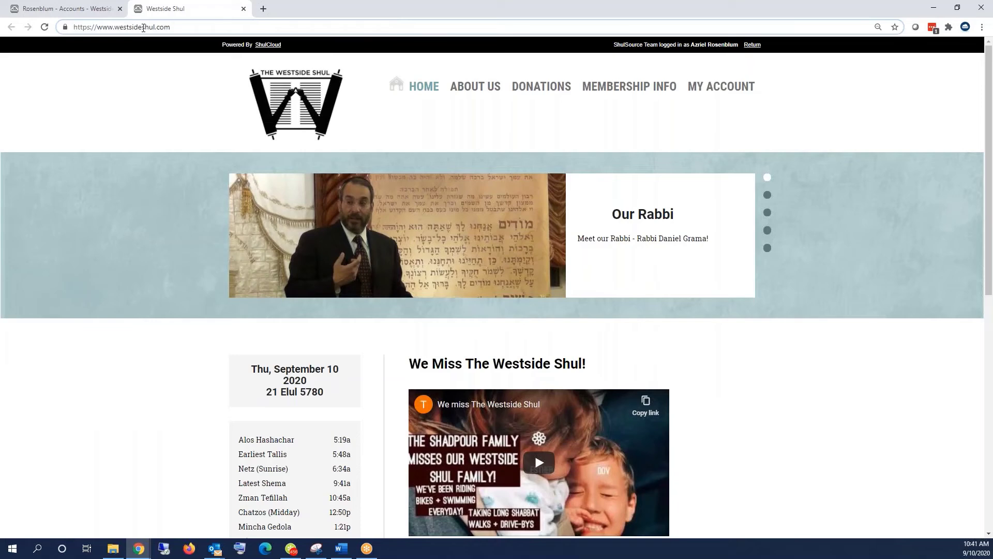
type("/bidding")
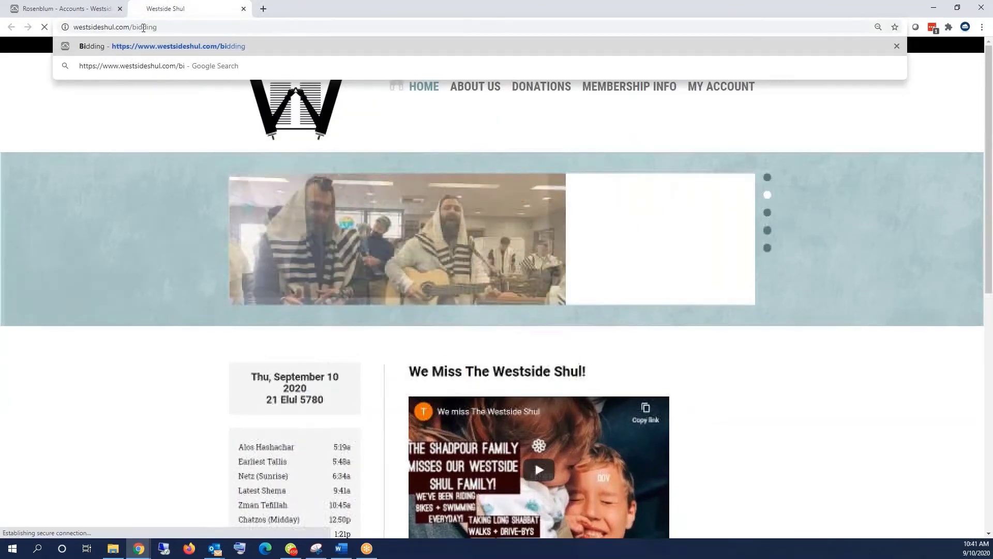
key("Return")
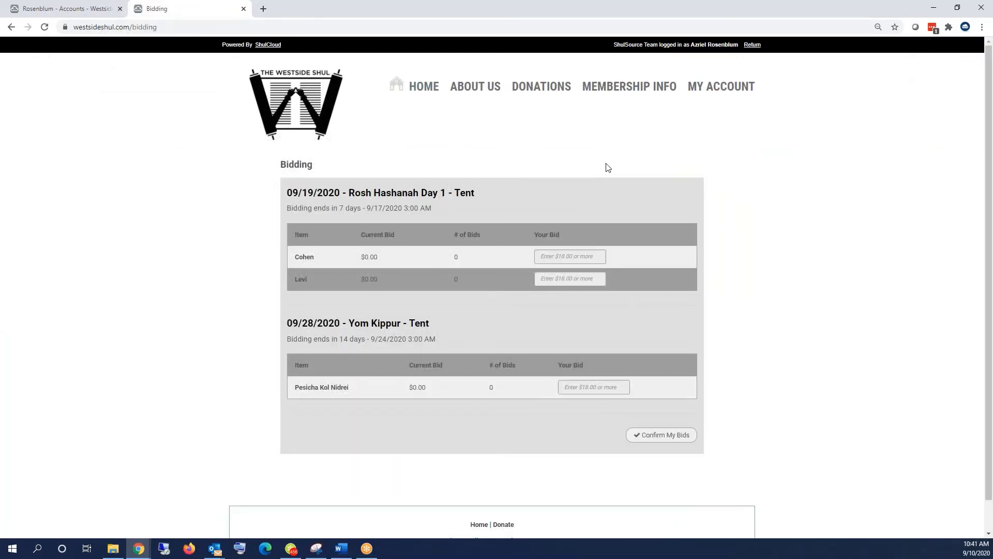
- Bid $36 on Cohen and $1,000 on Pesicha Kol Nidrei, and confirm the bids
left_click(548, 258)
type("36")
left_click(577, 388)
type("1000")
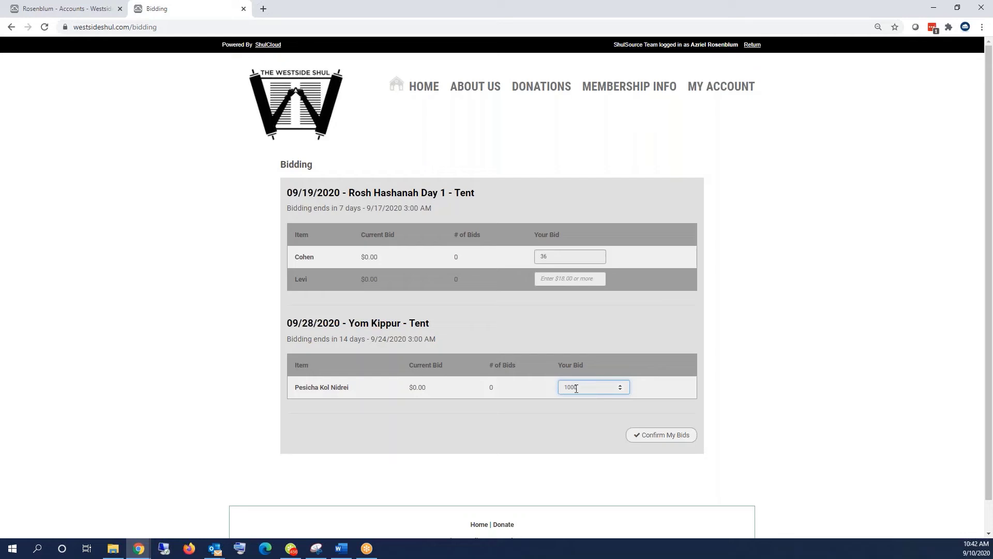
key("Tab")
left_click(645, 435)
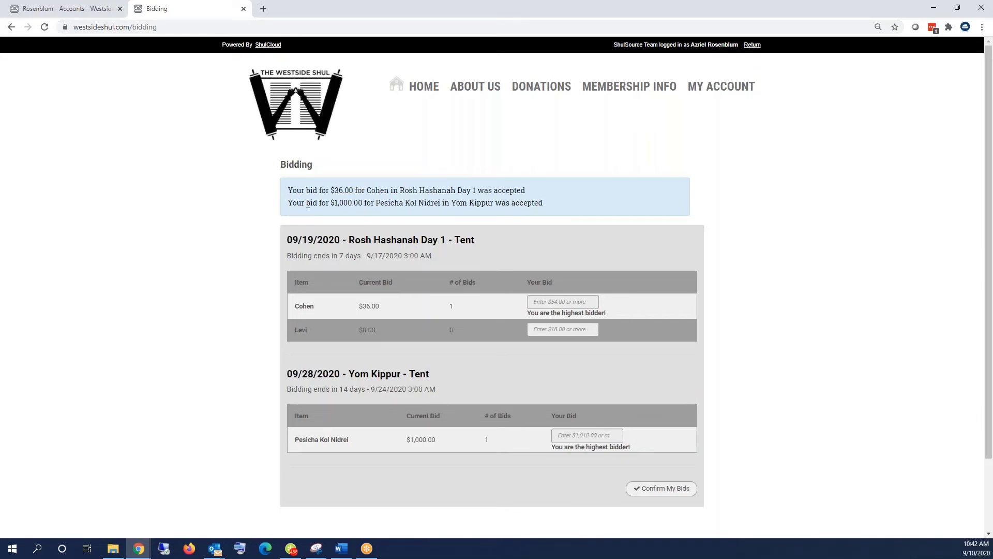
left_click_drag(321, 203, 468, 214)
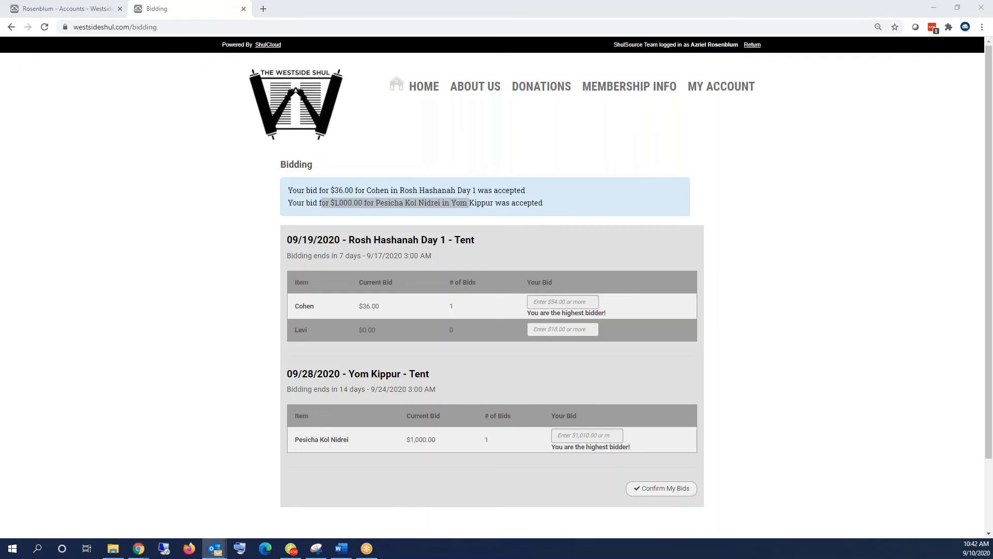
left_click_drag(0, 246, 160, 194)
double_click(160, 194)
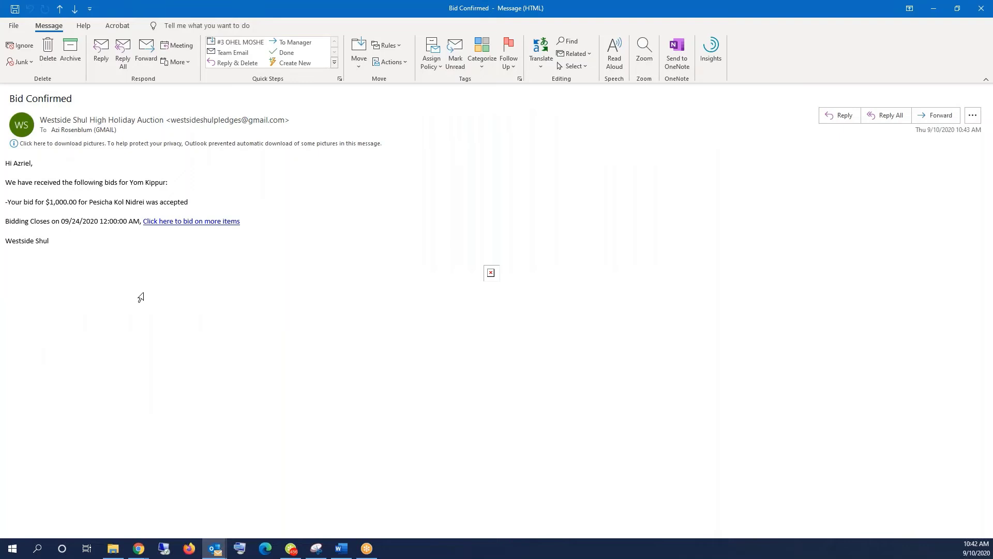
left_click(981, 9)
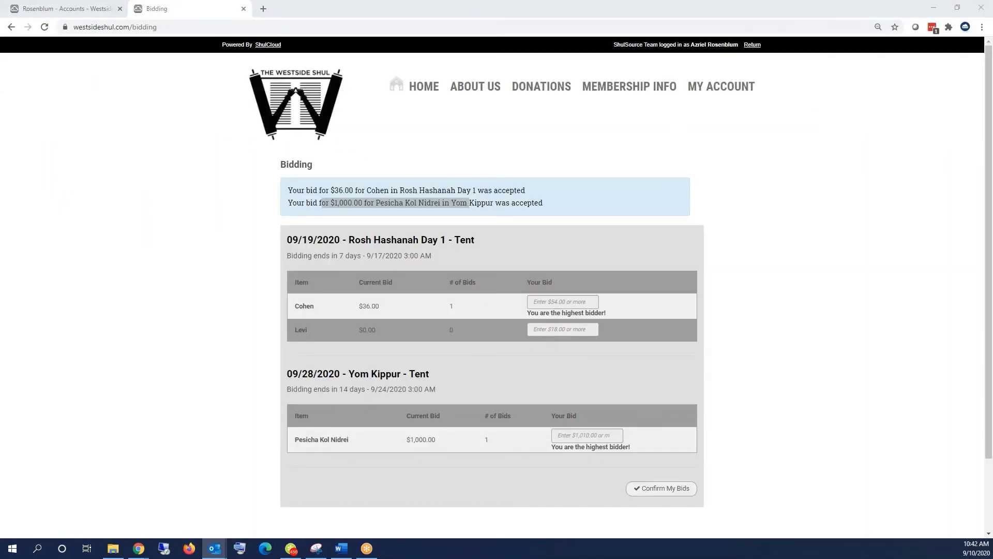
key("Return")
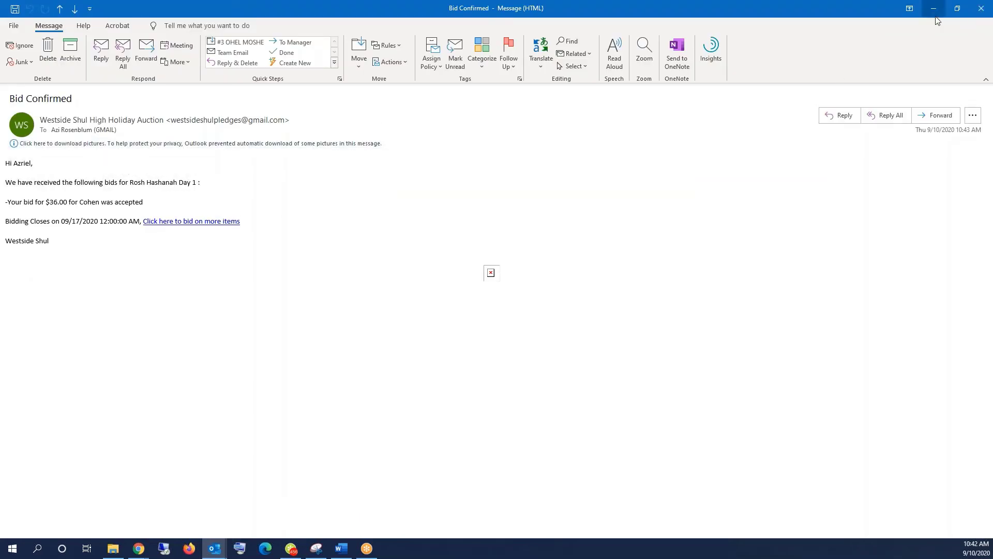
left_click(981, 10)
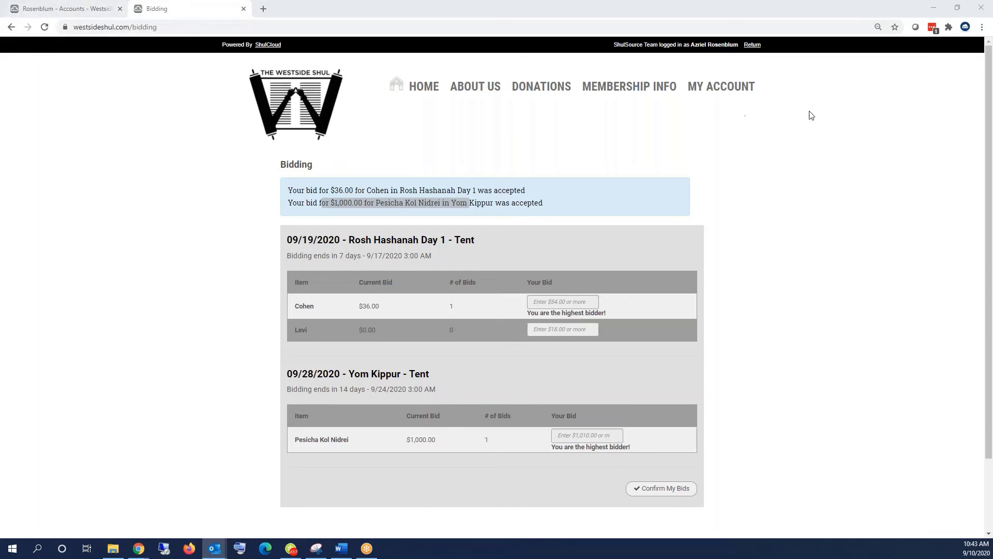
- Return from member view to the admin session and open the /bidding page
left_click(752, 45)
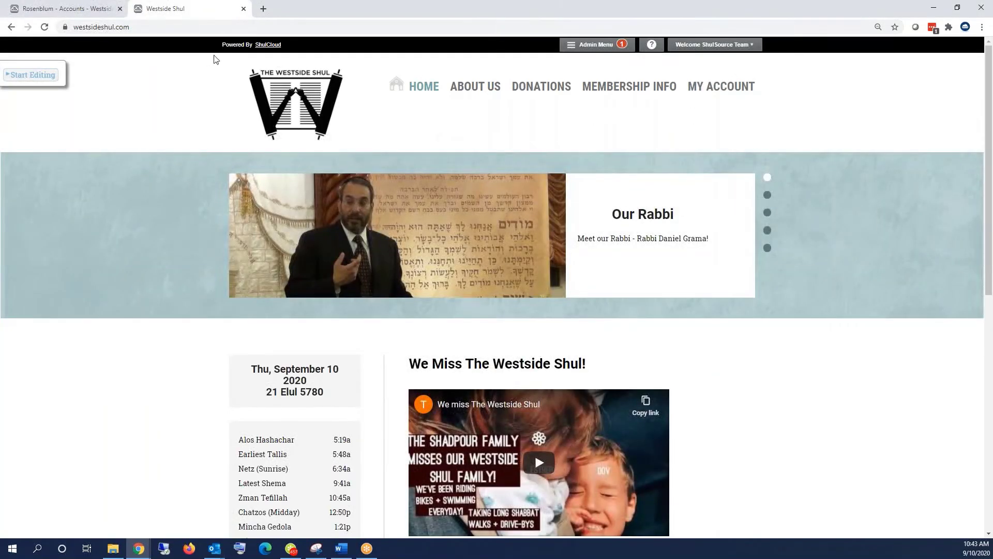
left_click(167, 30)
left_click(167, 29)
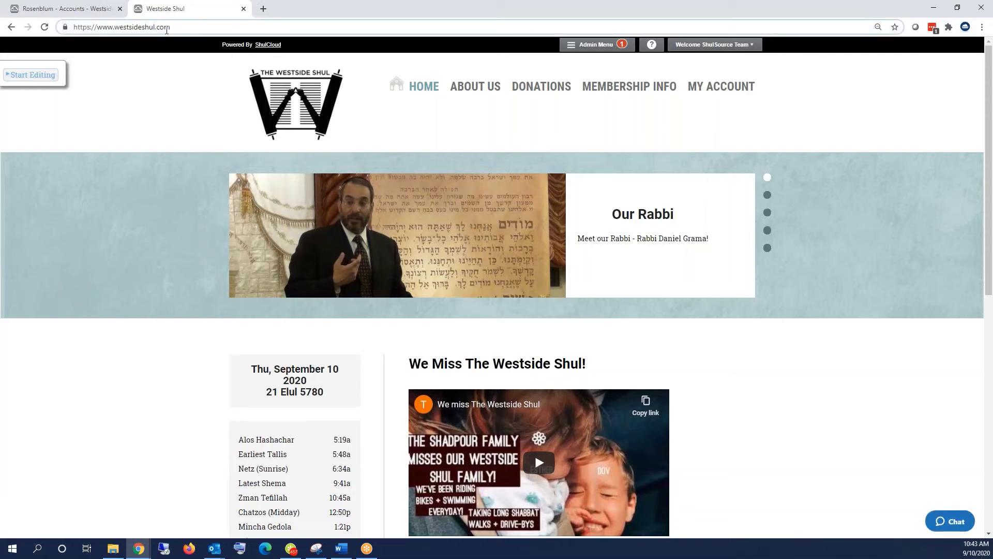
type("/")
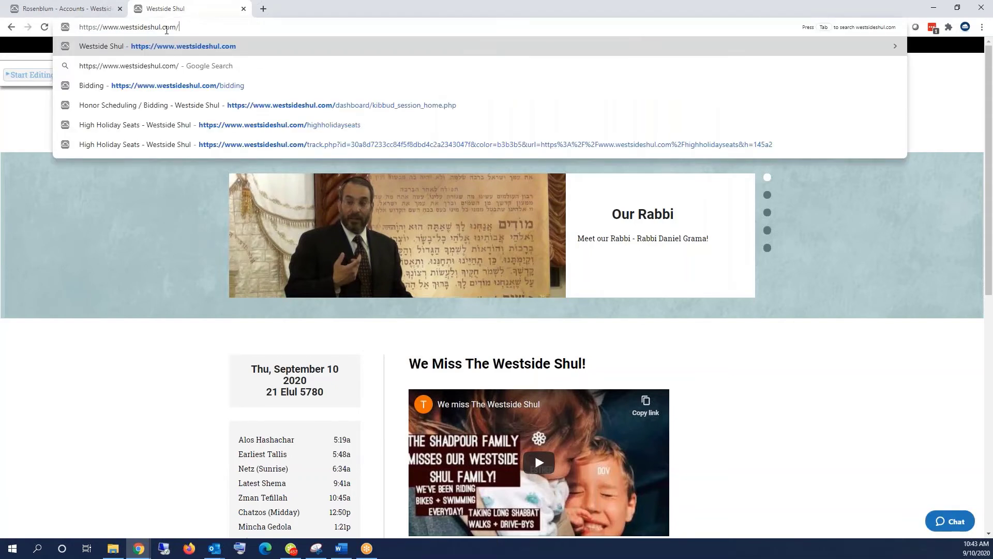
key("Down")
key("Down")
key("Down")
key("Up")
key("Return")
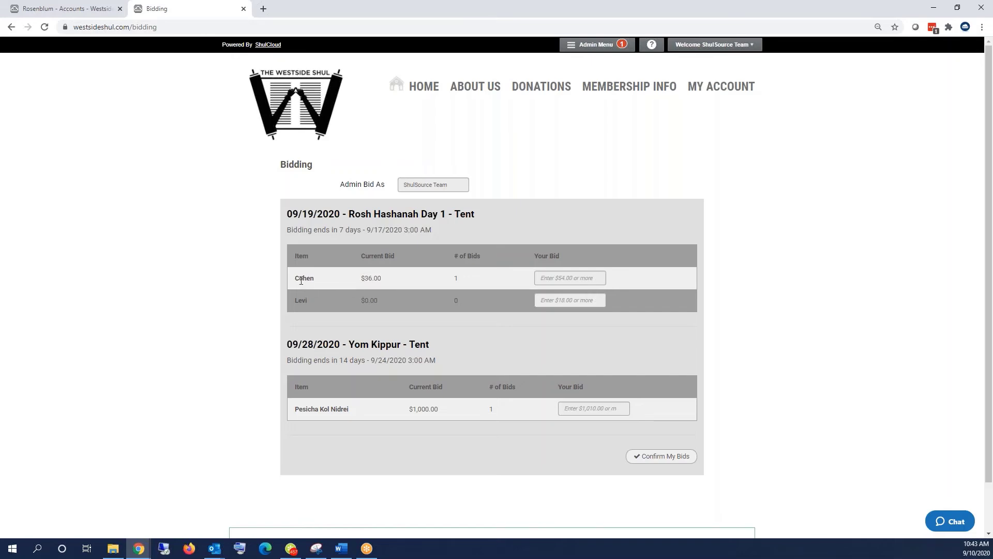
- Highlight Cohen's $36.00 current bid and the Pesicha Kol Nidrei bid row, focusing each bid box
left_click_drag(297, 277, 392, 292)
left_click(461, 284)
left_click(551, 278)
left_click_drag(311, 410, 318, 409)
left_click_drag(442, 410, 341, 408)
left_click(591, 410)
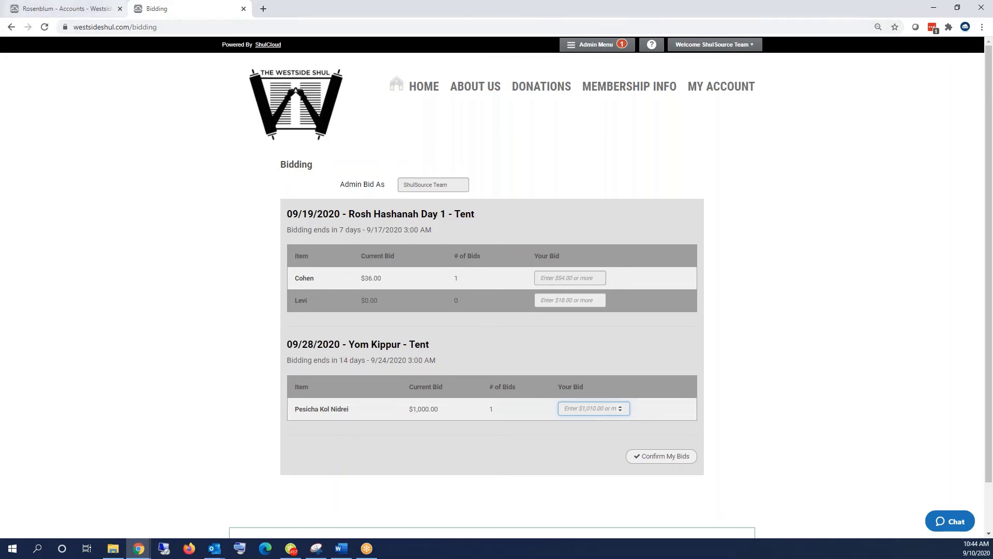
- Go to Honor Scheduling / Bidding, open Close Bidding for the Yom Kippur session, then dismiss it
left_click(593, 50)
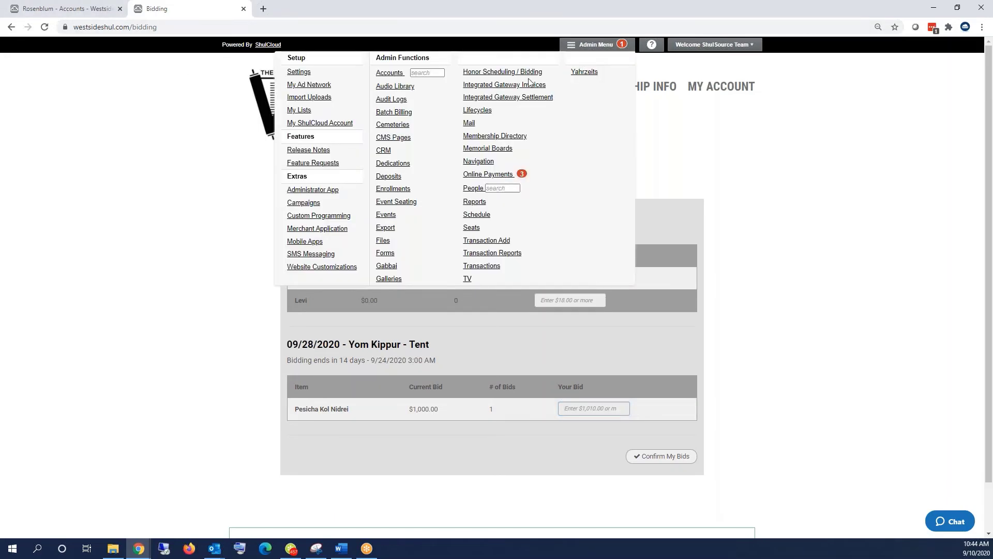
left_click(503, 77)
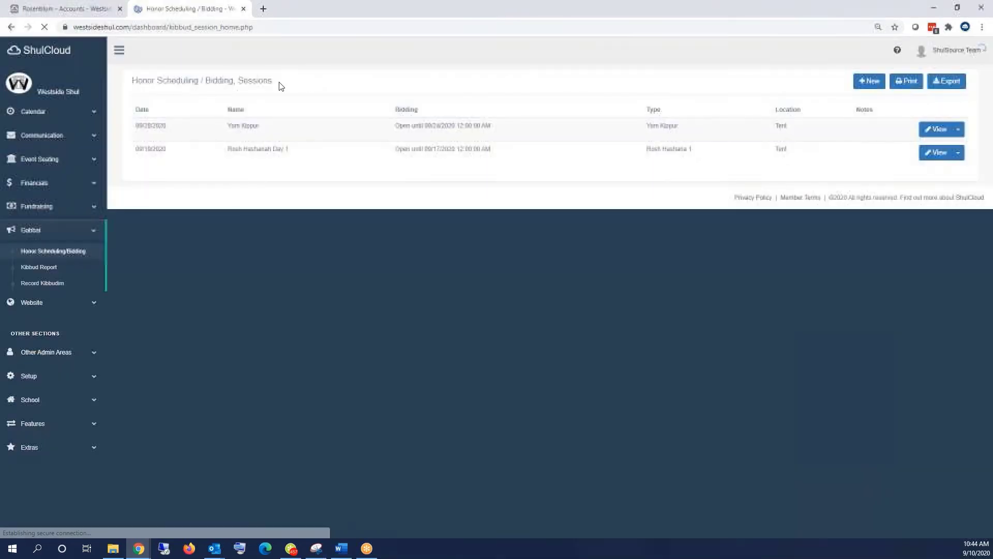
left_click(960, 131)
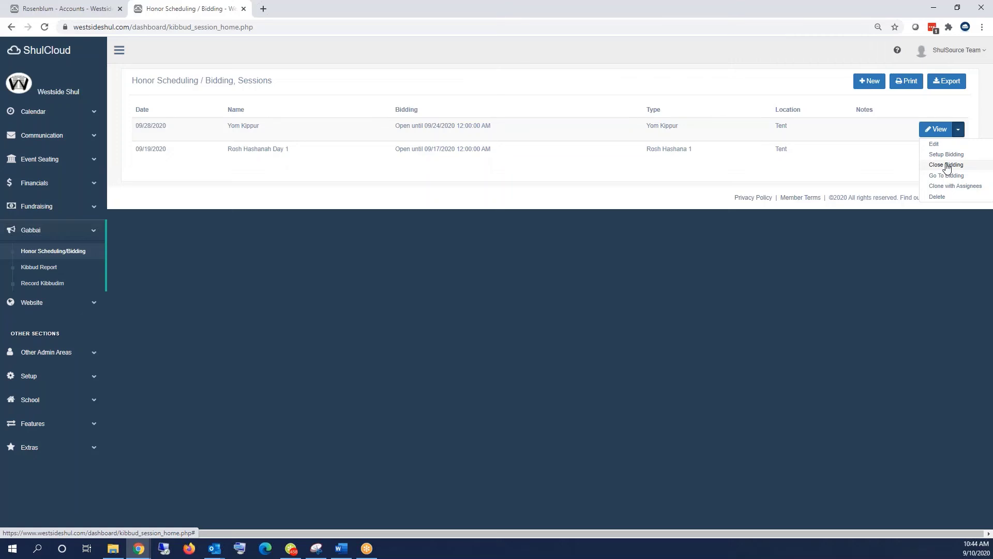
left_click(946, 166)
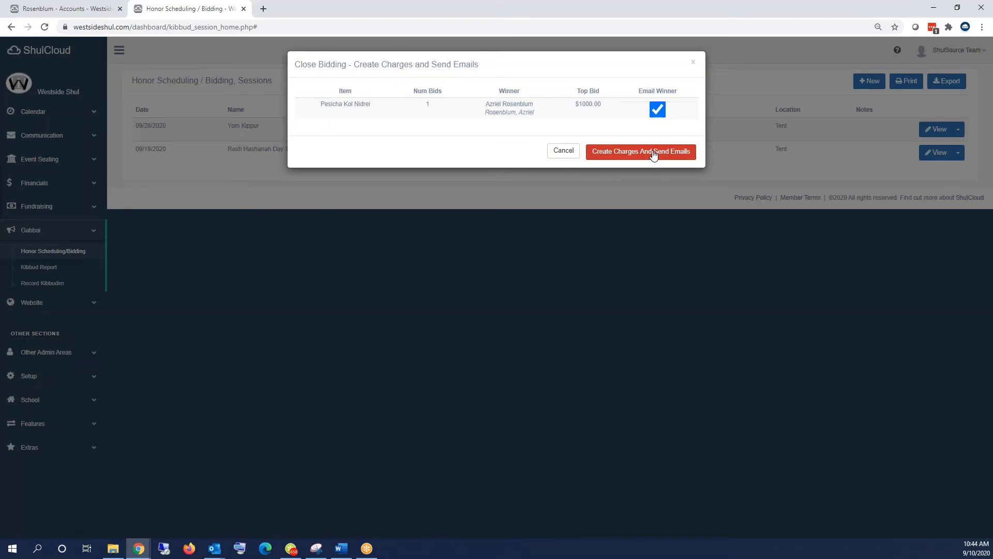
left_click(693, 63)
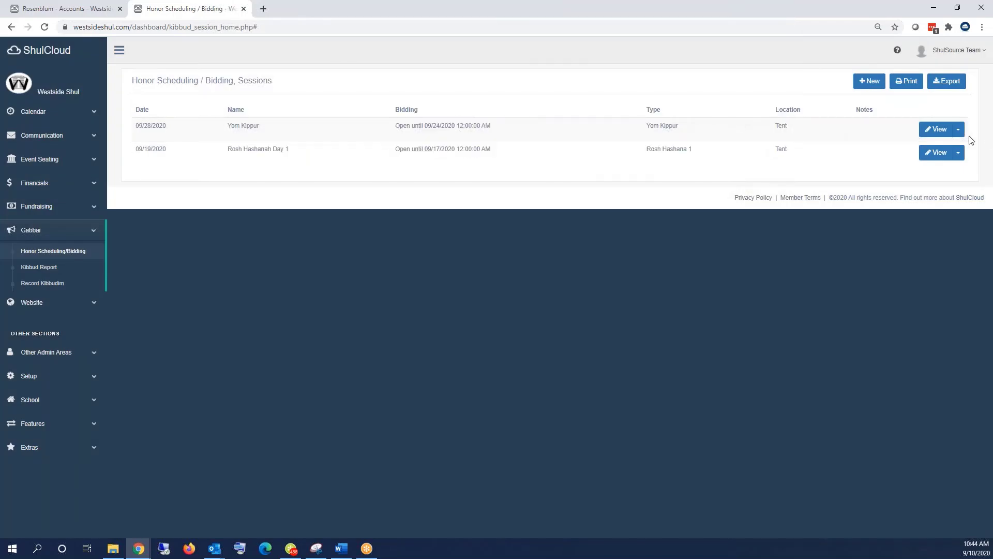
- Review the Yom Kippur session's edit form and honor assignments, then go to the Westside Shul homepage
left_click(958, 129)
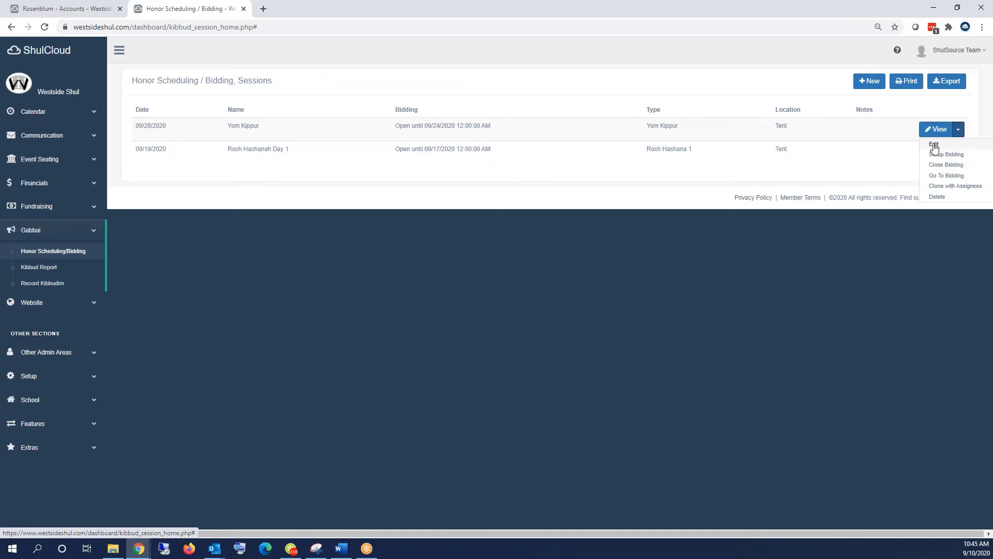
left_click(933, 146)
left_click(633, 251)
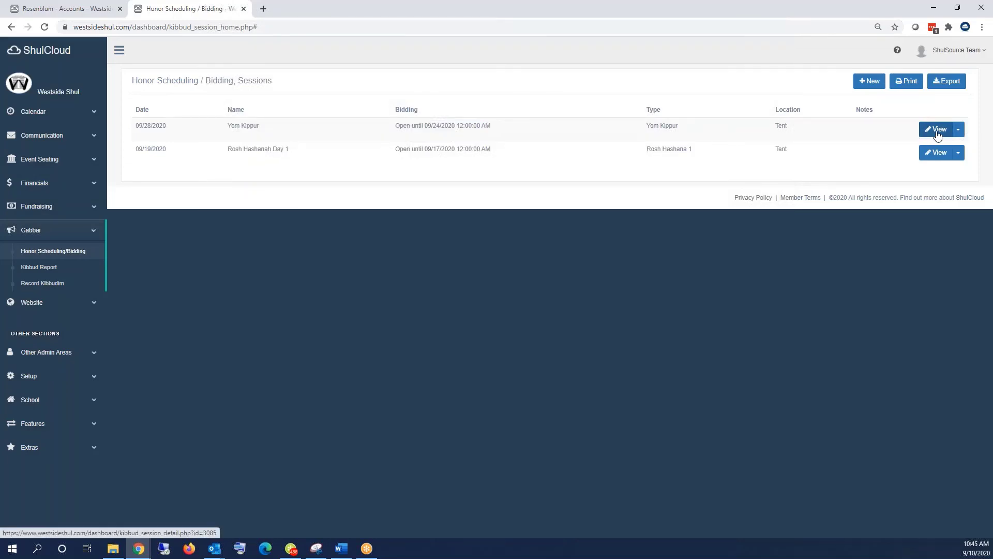
left_click(938, 134)
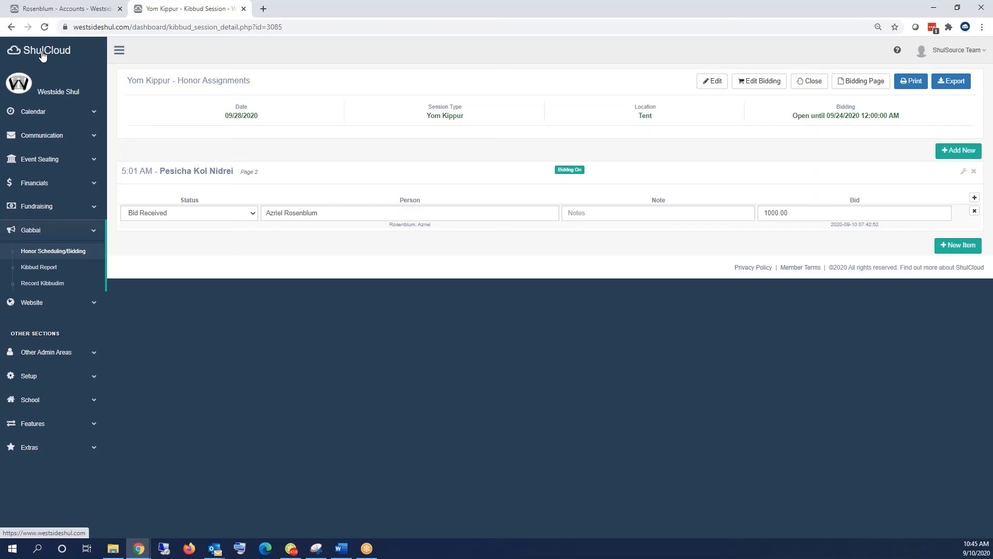
left_click(77, 54)
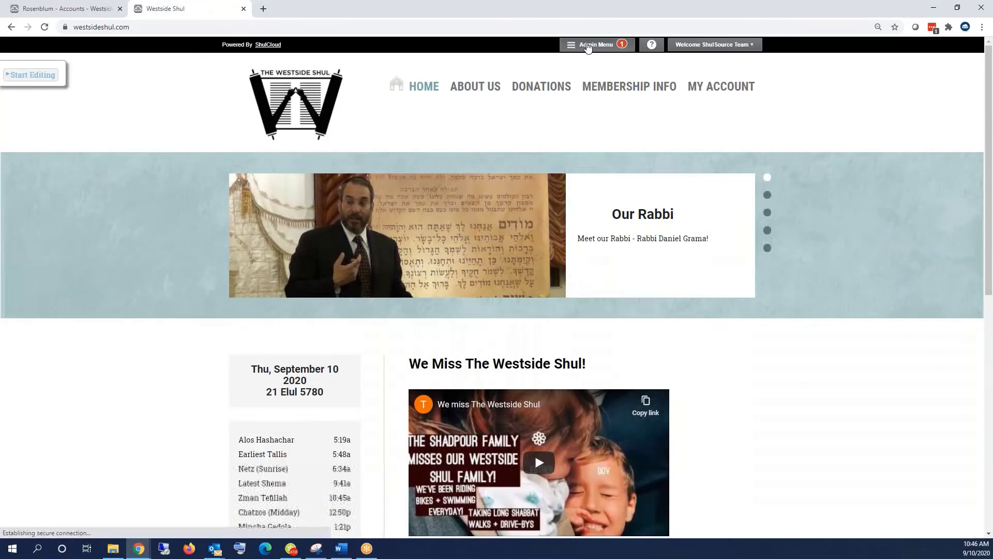
- Open the Admin Menu, then open a new incognito browser window
left_click(588, 45)
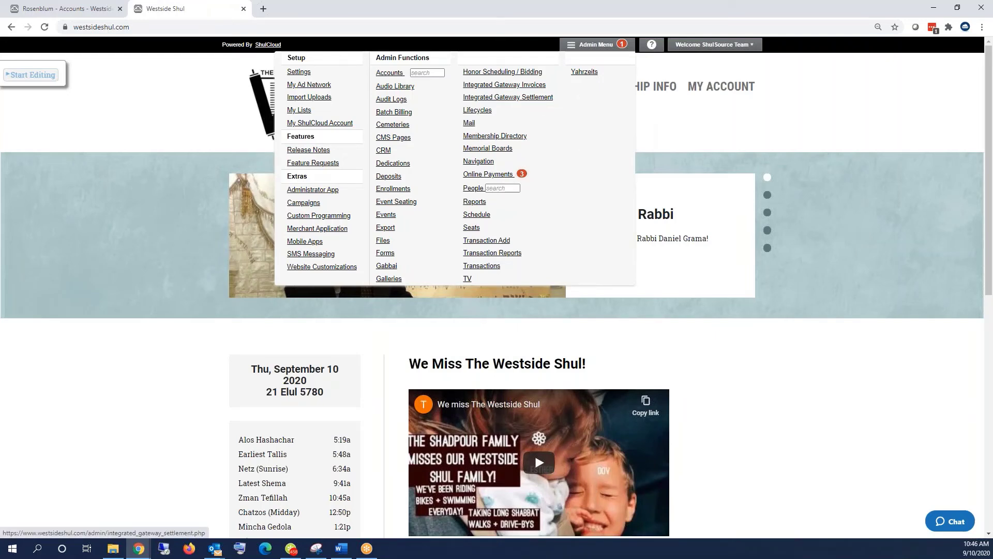
left_click(981, 30)
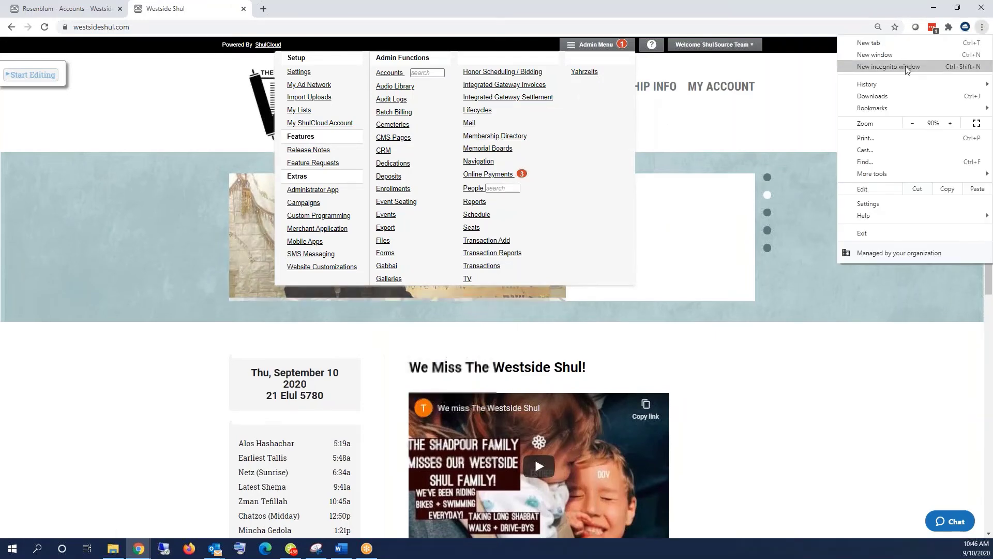
left_click(905, 67)
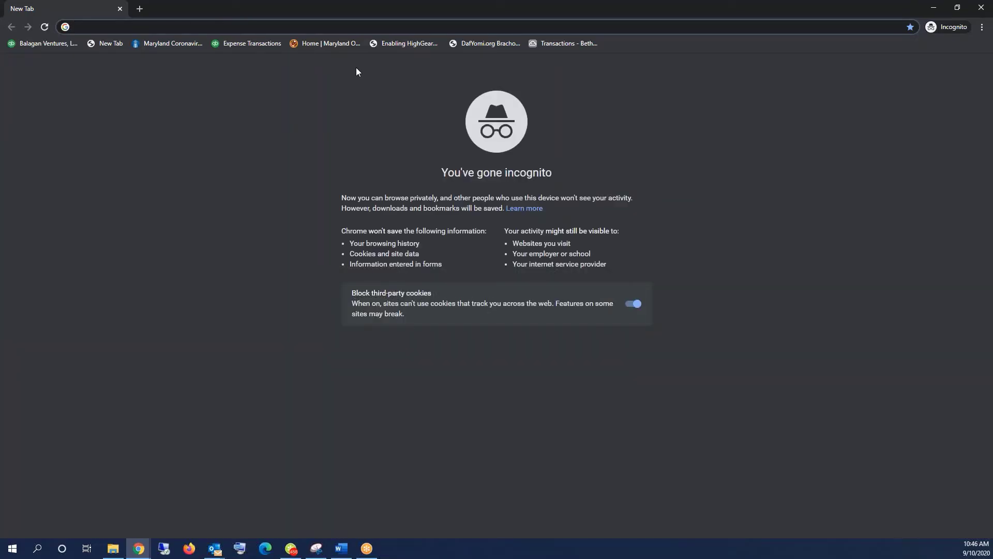
- Load the Westside Shul bidding page while logged out, select its address, and return to the admin session
type("westsideshul.com")
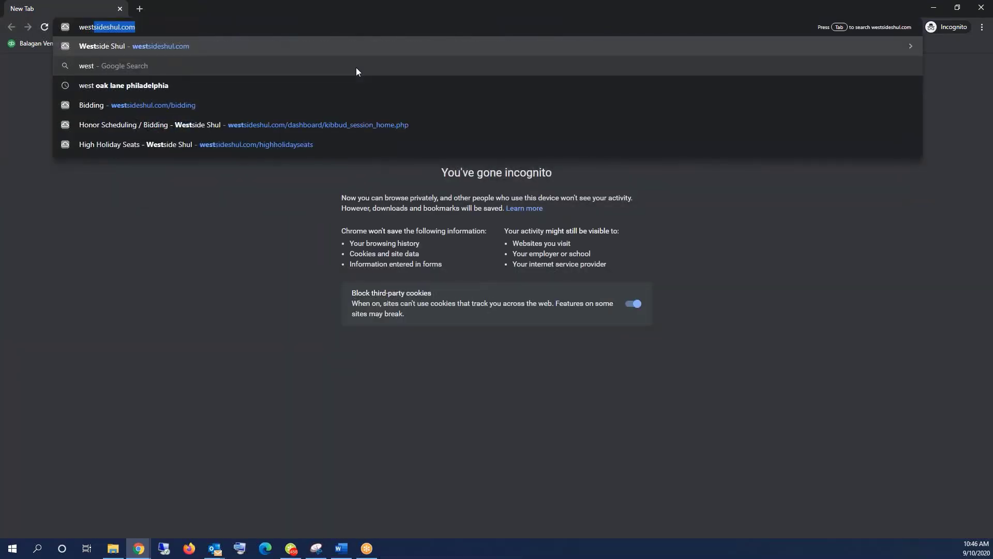
key("Down")
key("Down")
key("Down")
key("Return")
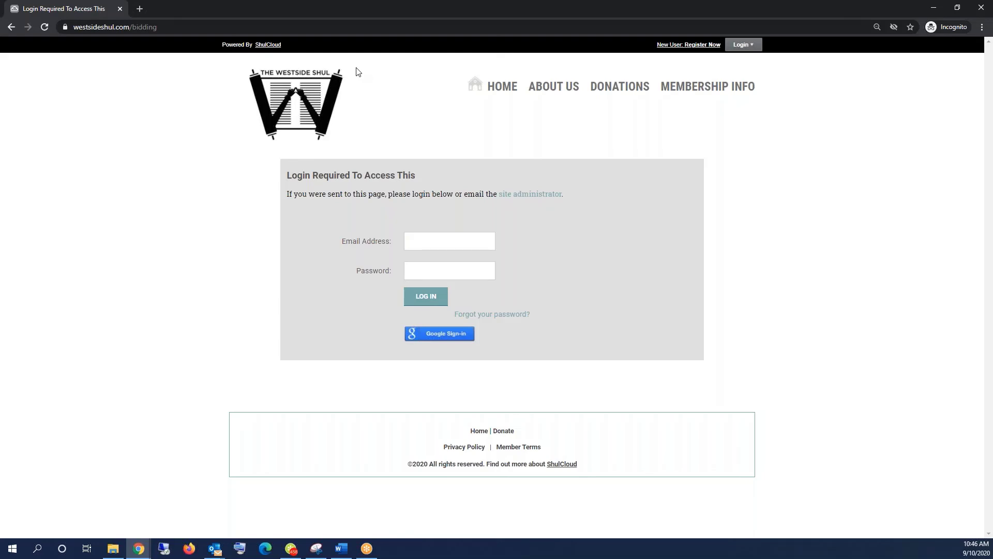
left_click(177, 28)
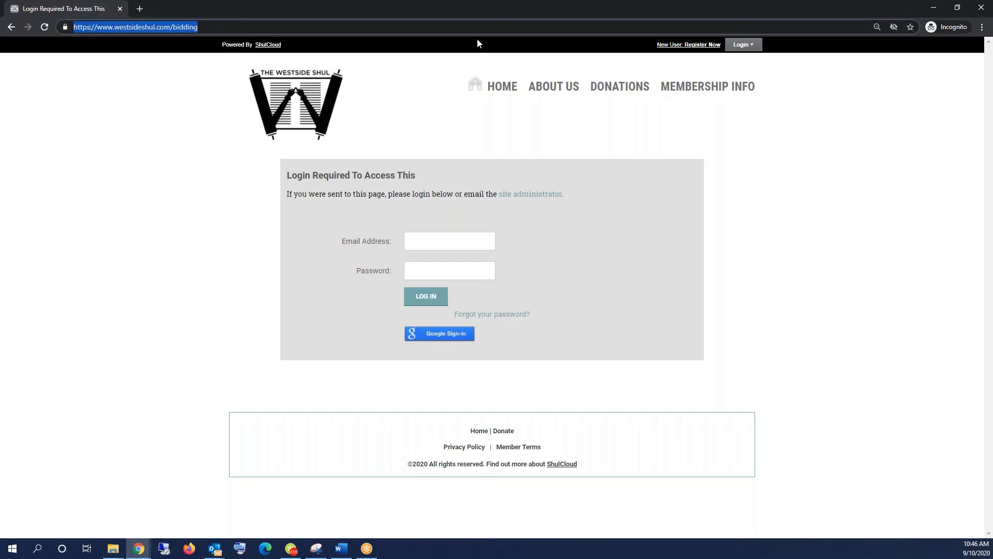
left_click(932, 8)
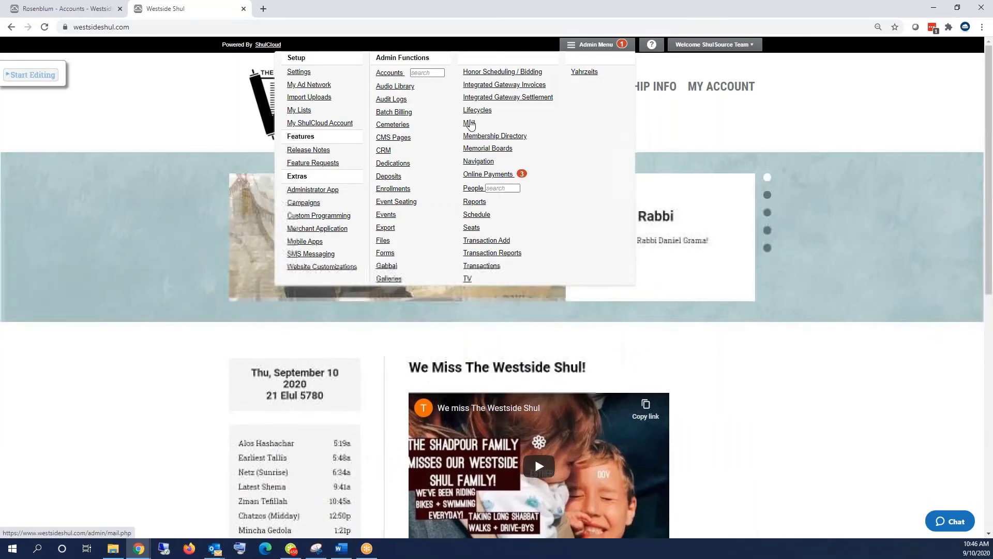
- Create a new mailing to the Announcements list and advance to the message step
left_click(470, 124)
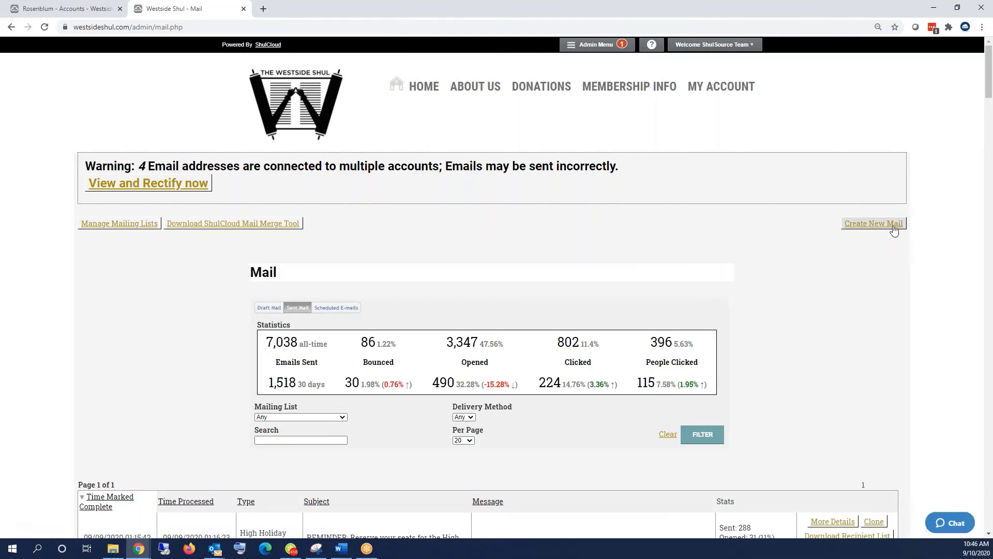
left_click(874, 230)
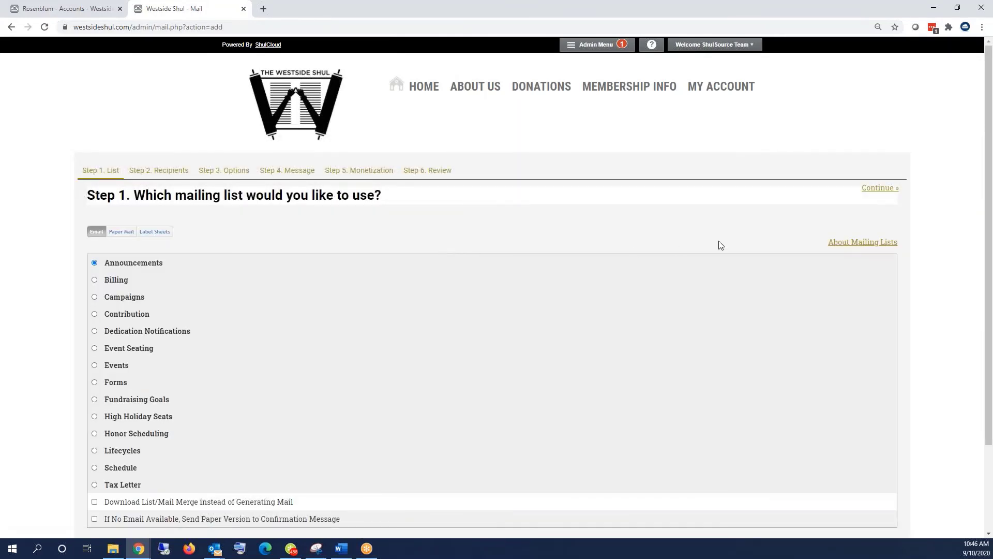
left_click(878, 188)
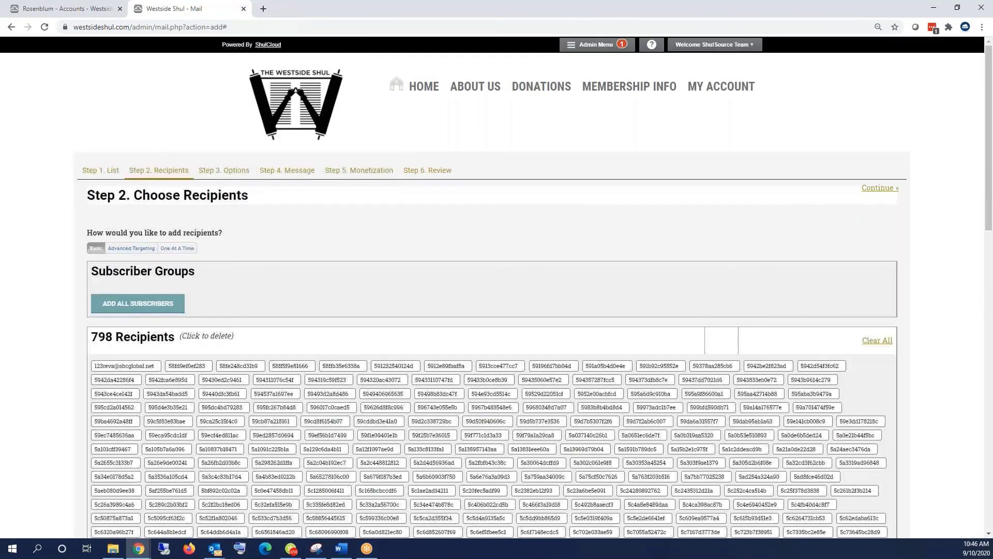
left_click(878, 188)
left_click(878, 189)
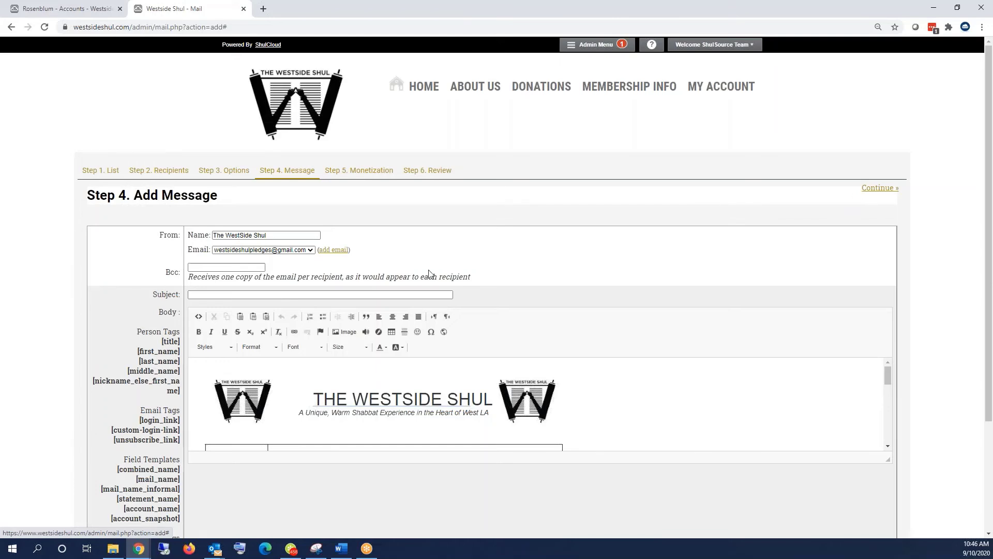
- Enter the email subject 'test', dismissing the missing-subject and removed-image warnings
left_click(228, 172)
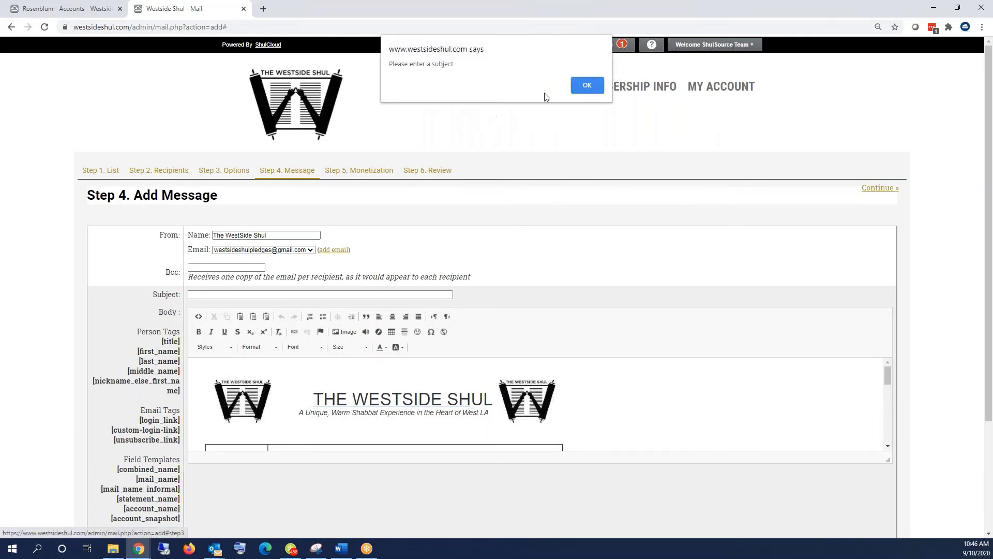
left_click(580, 85)
left_click(104, 171)
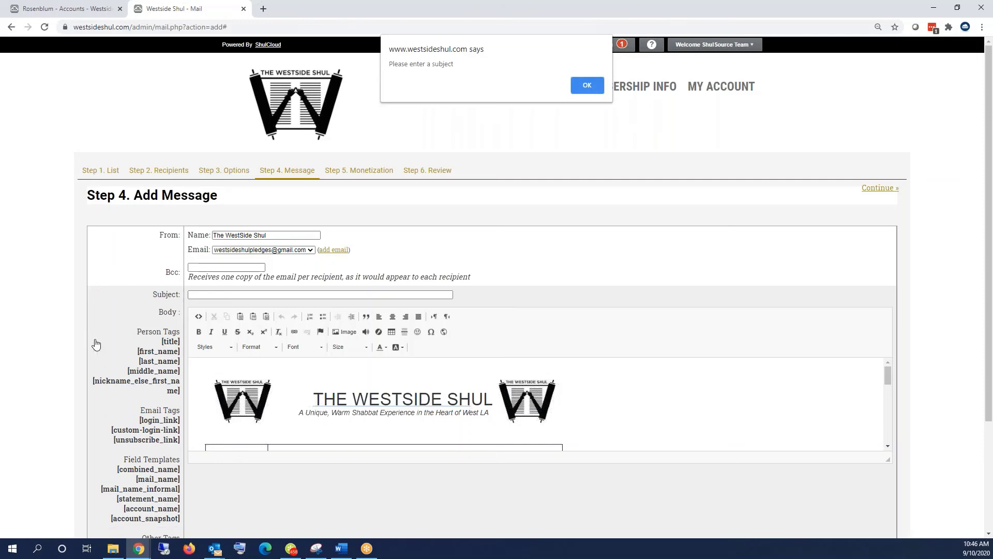
left_click(583, 86)
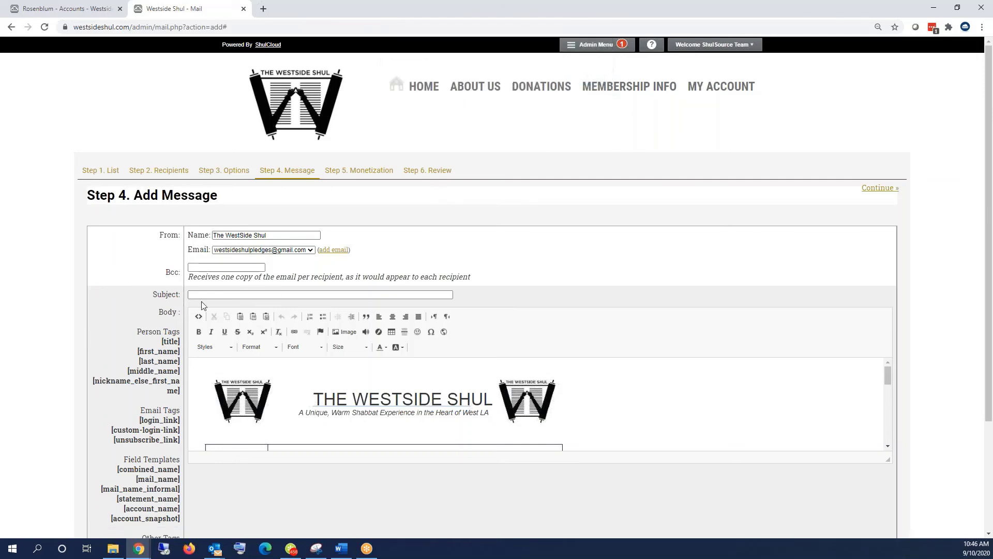
left_click(206, 295)
type("test")
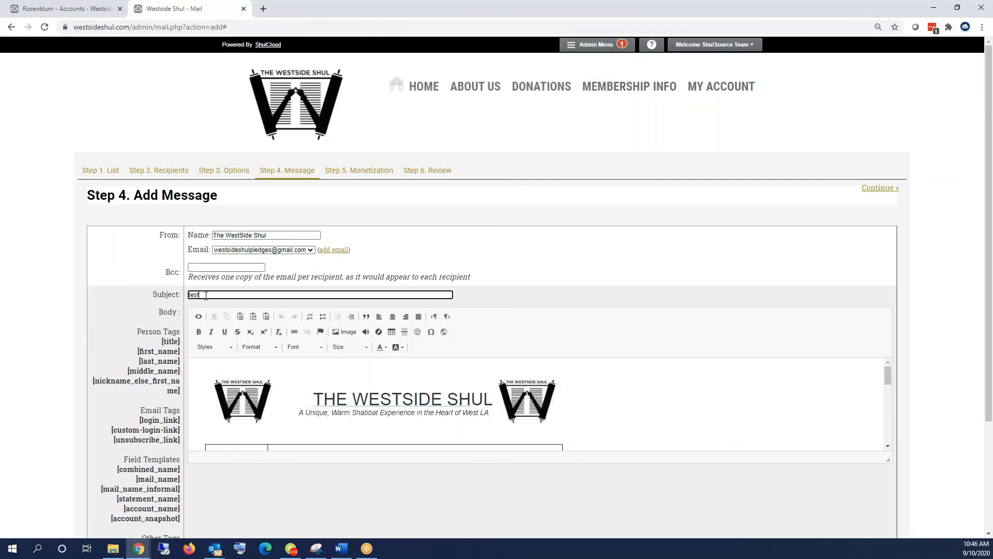
left_click(885, 190)
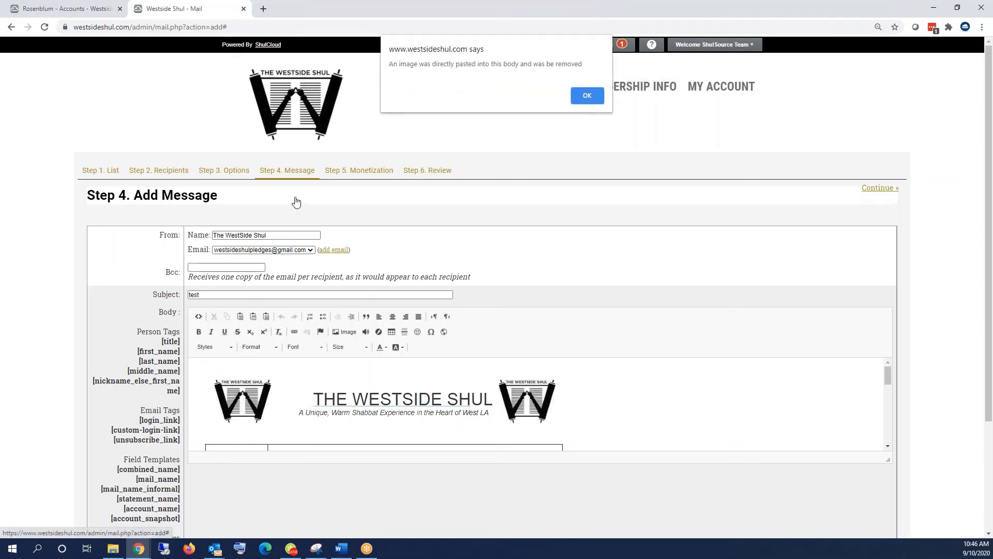
left_click(587, 96)
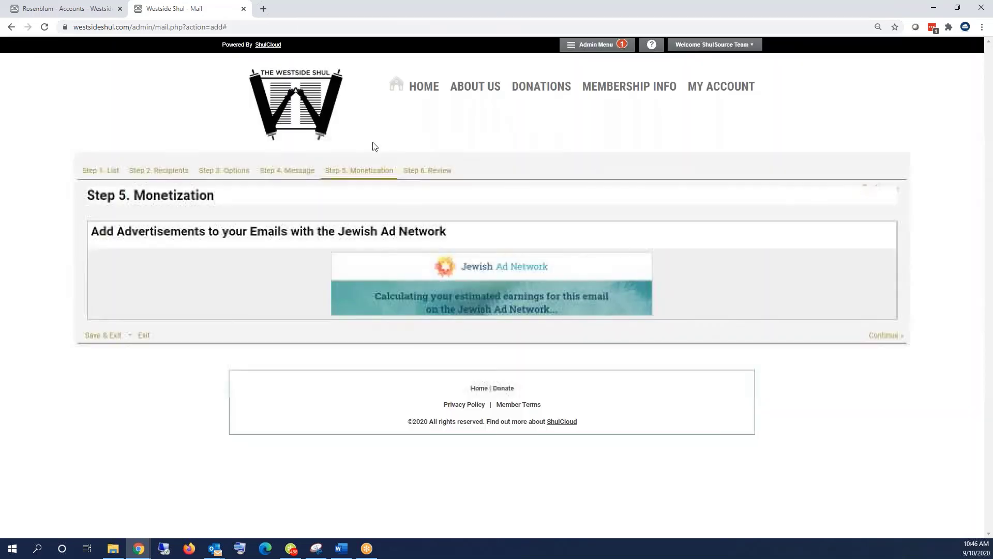
- Switch the email type to Mail Builder and launch the mail builder
left_click(171, 172)
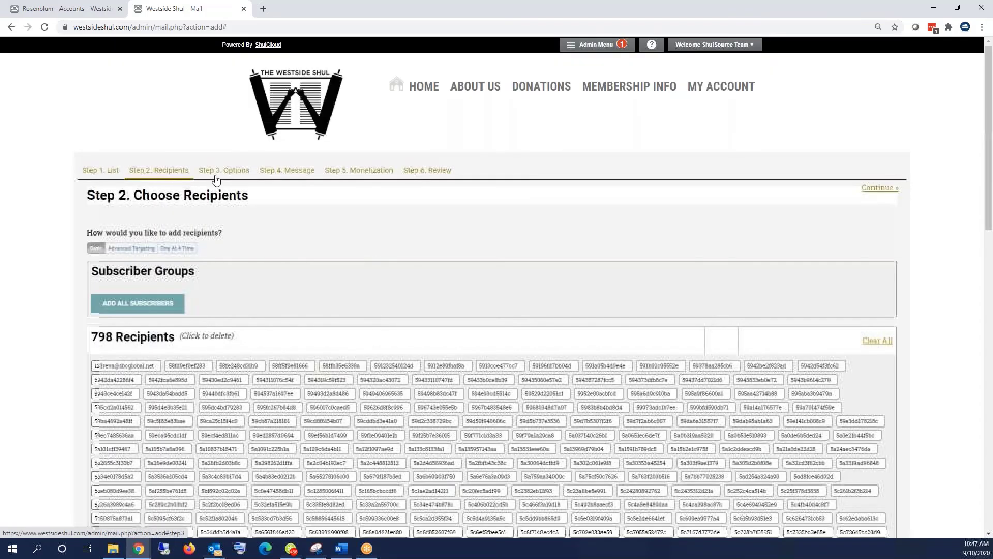
left_click(216, 177)
left_click(104, 262)
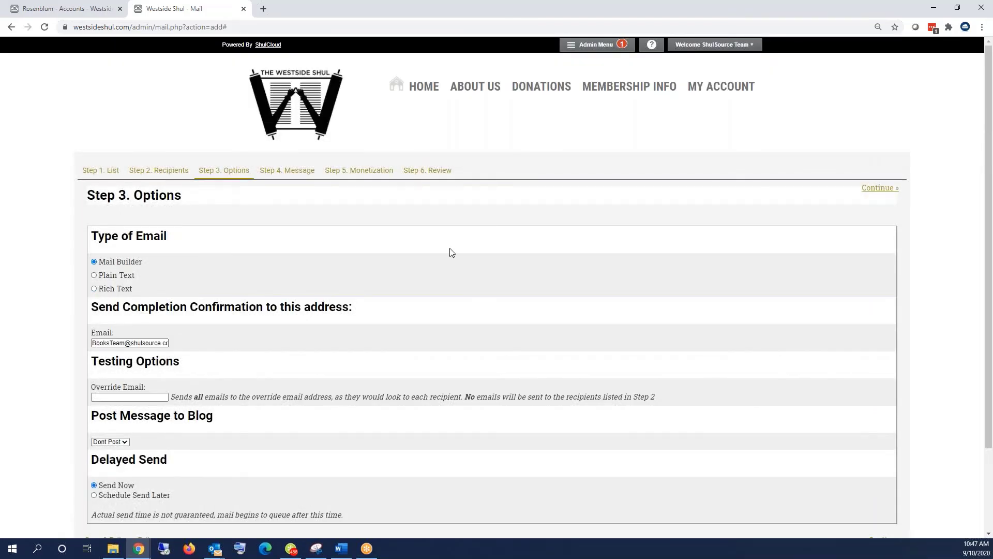
left_click(869, 188)
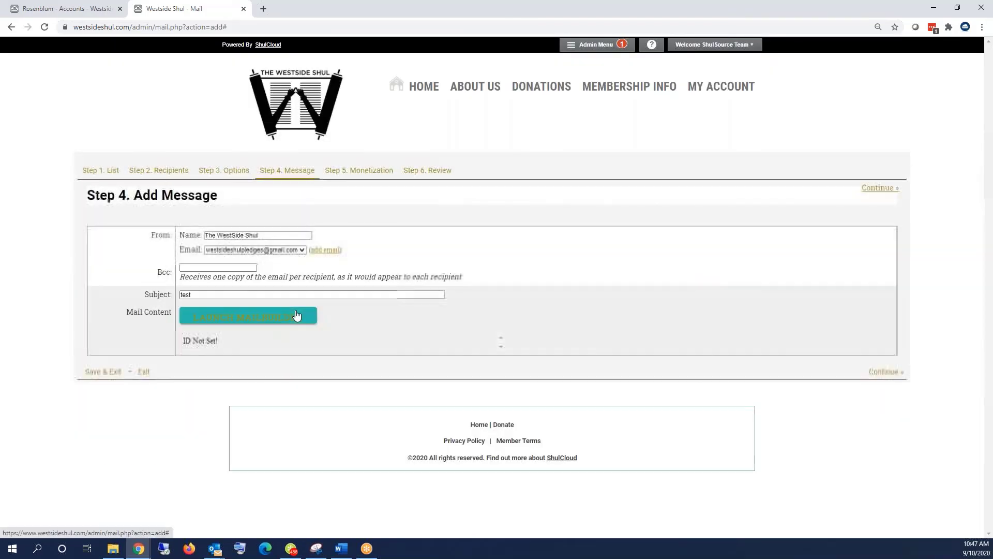
left_click(297, 315)
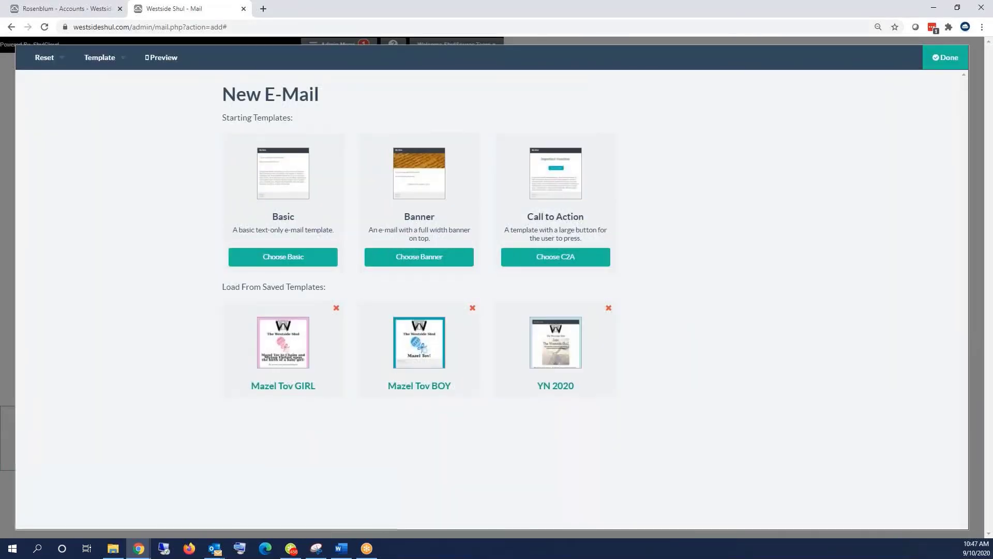
- Apply the Basic template, replace the placeholder text with 'BIDDING PAGE', and open its link properties
left_click(280, 260)
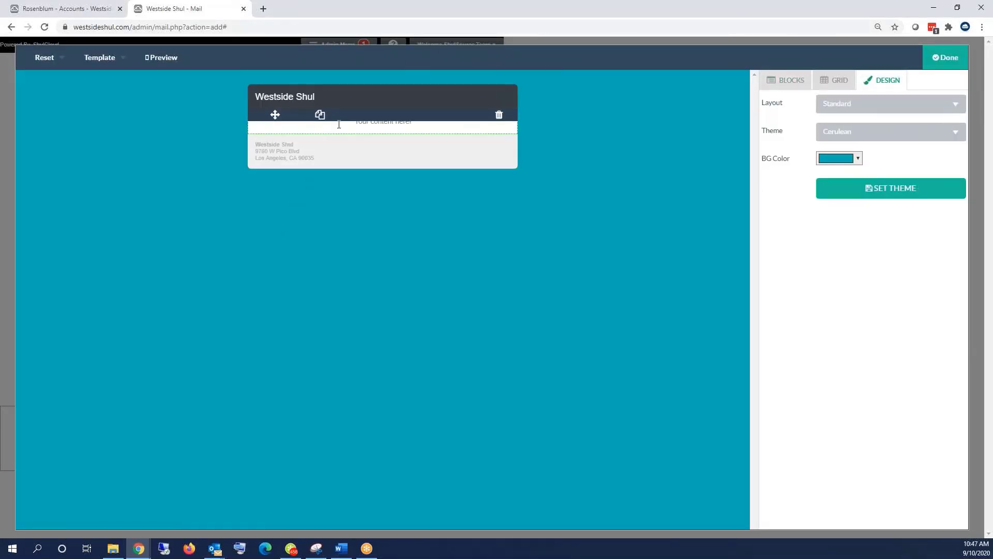
left_click(891, 189)
left_click(390, 122)
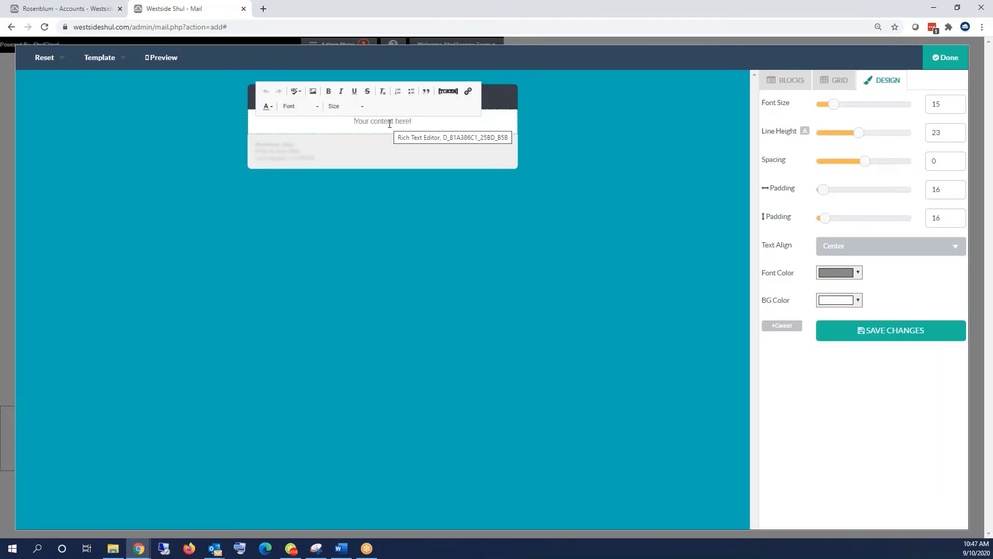
triple_click(390, 122)
type("BIDDING PAGE")
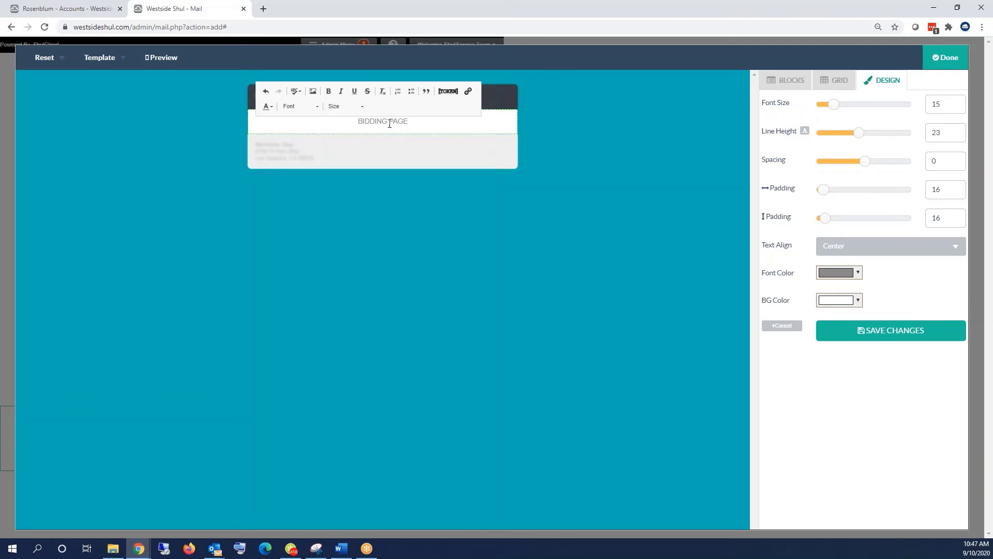
triple_click(390, 124)
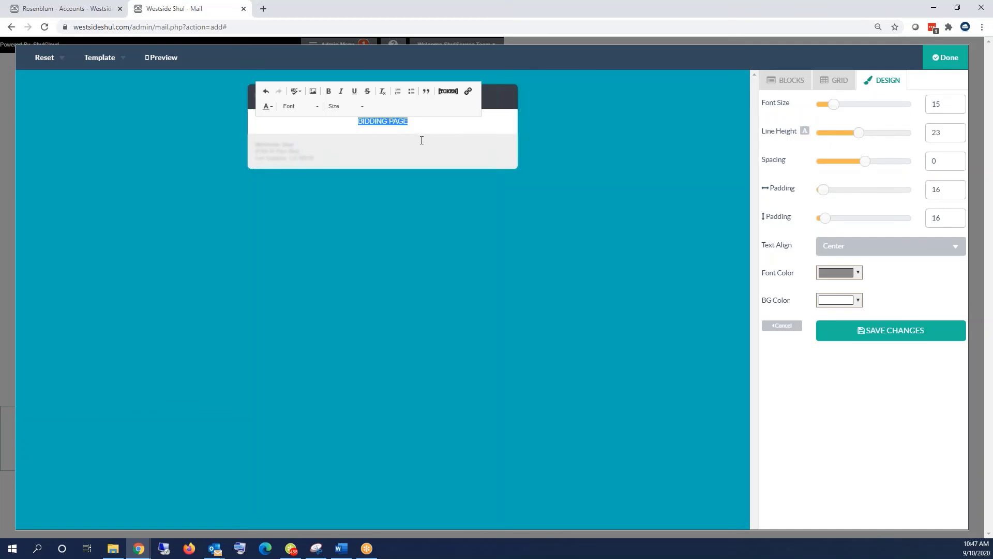
left_click(468, 91)
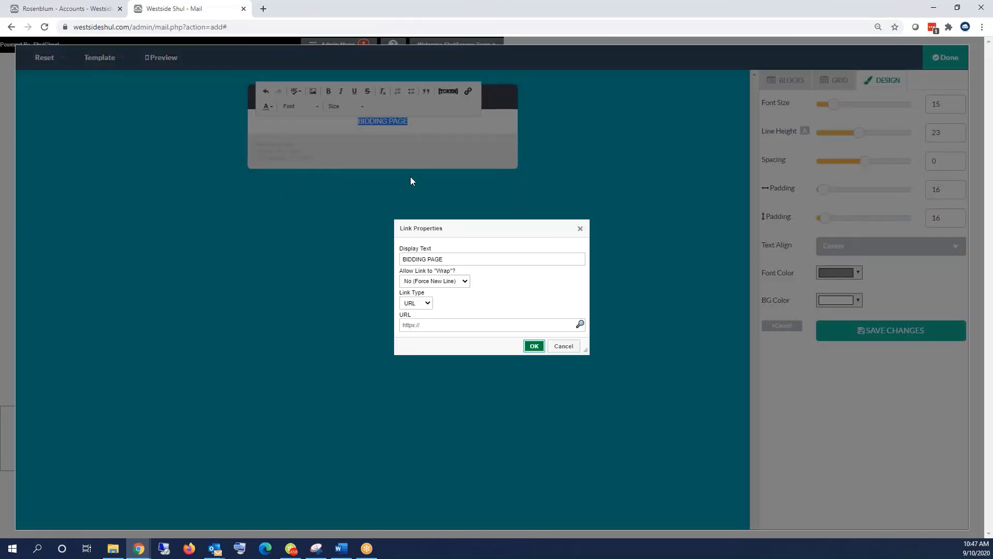
- Link 'BIDDING PAGE' using the {{login_link:url}} token with 'bidding' appended to the path
left_click(415, 303)
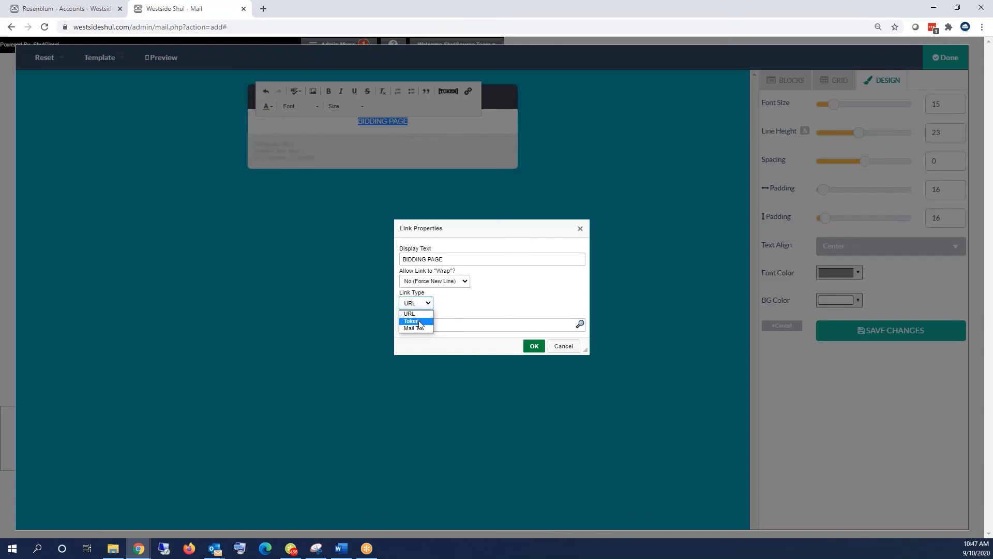
left_click(419, 321)
left_click(419, 320)
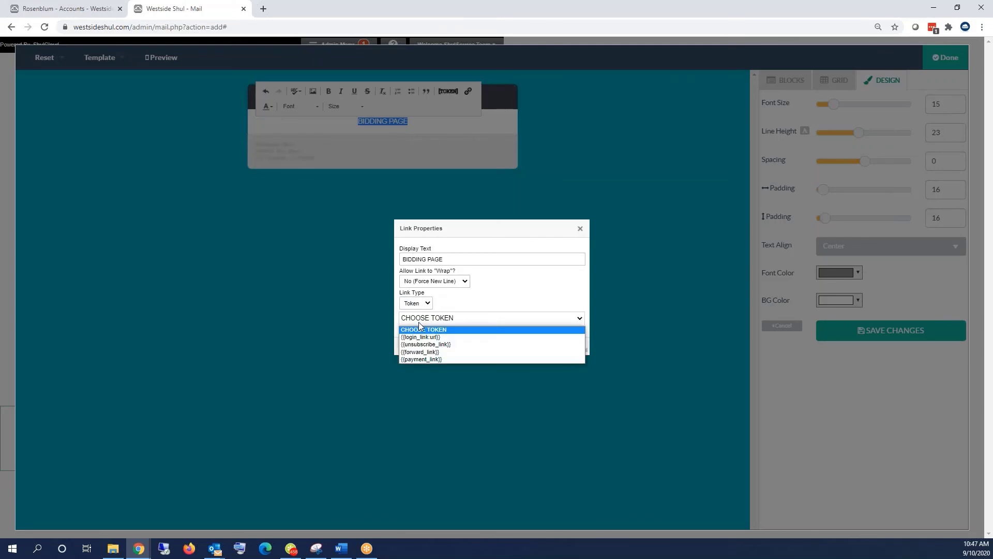
left_click(423, 338)
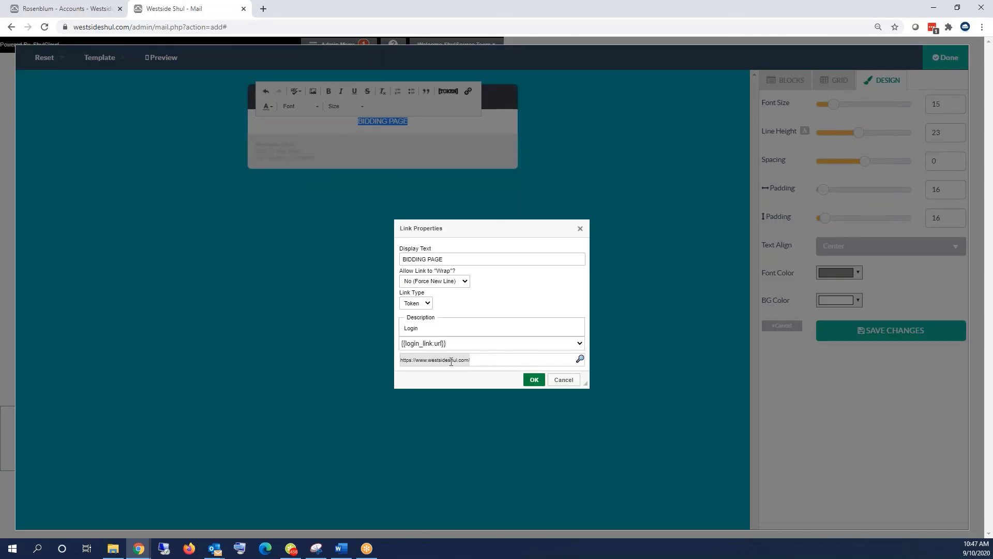
left_click(485, 361)
type("dding")
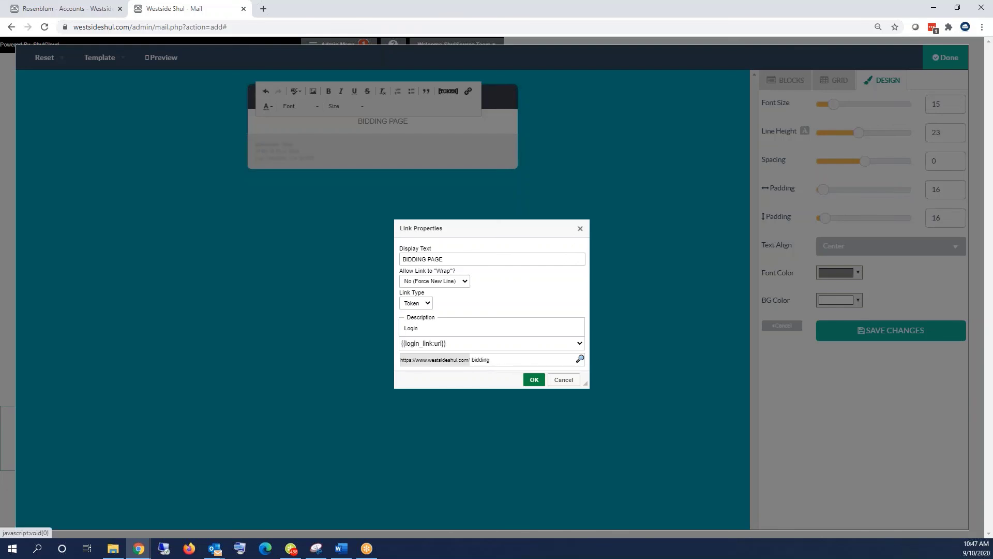
left_click(534, 380)
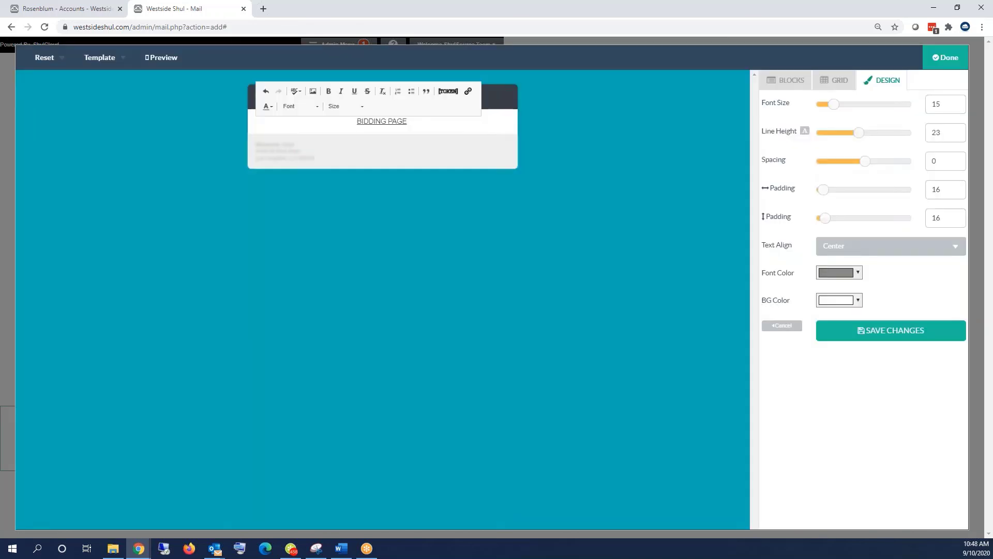